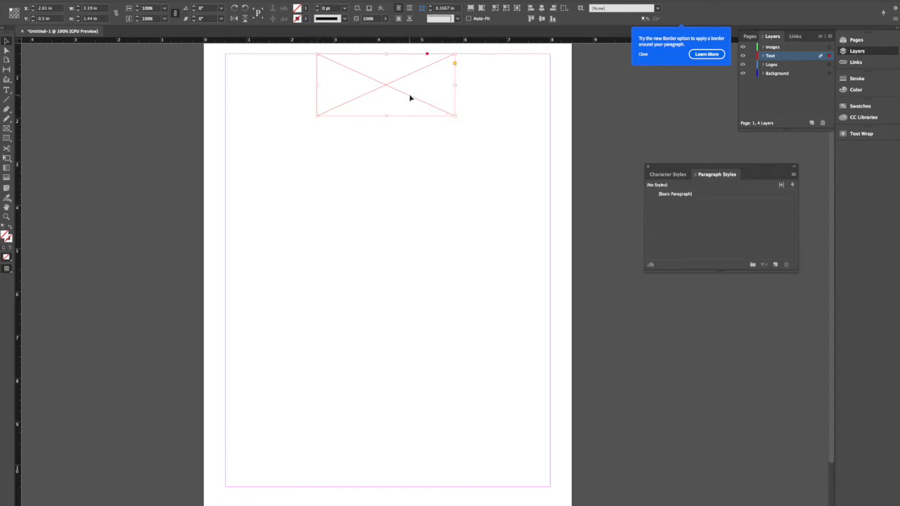
# - Add a text frame about 4.03 by 1.69 in below the top placeholder, flush with the page's right margin
pyautogui.click(392, 154)
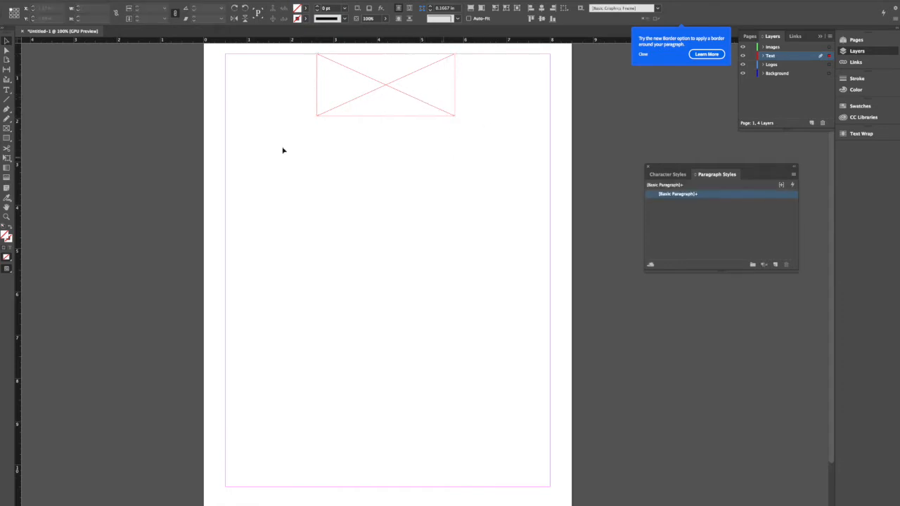
pyautogui.click(7, 91)
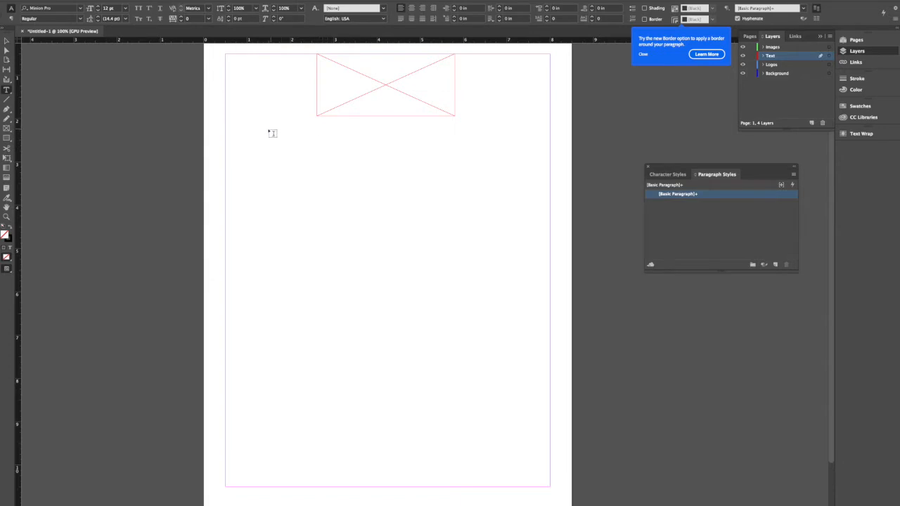
pyautogui.moveTo(225, 125); pyautogui.dragTo(355, 198)
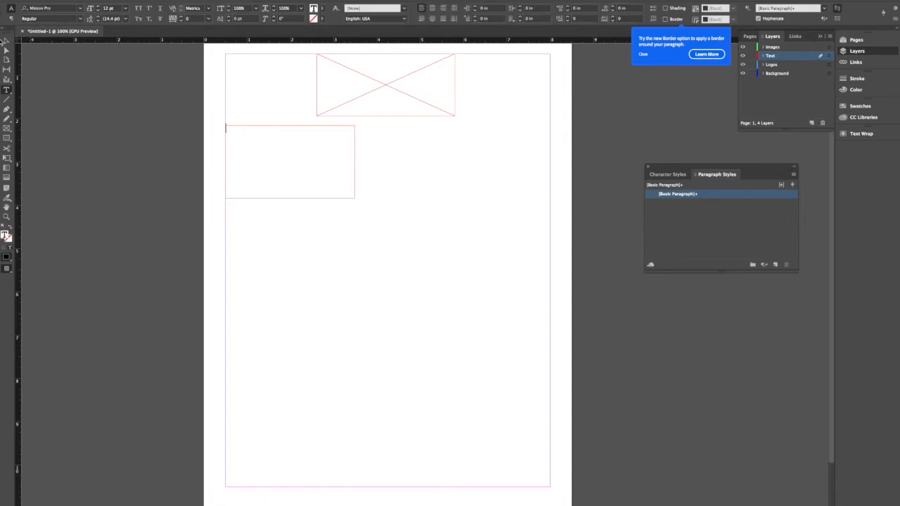
pyautogui.click(5, 40)
pyautogui.moveTo(268, 138); pyautogui.dragTo(467, 141)
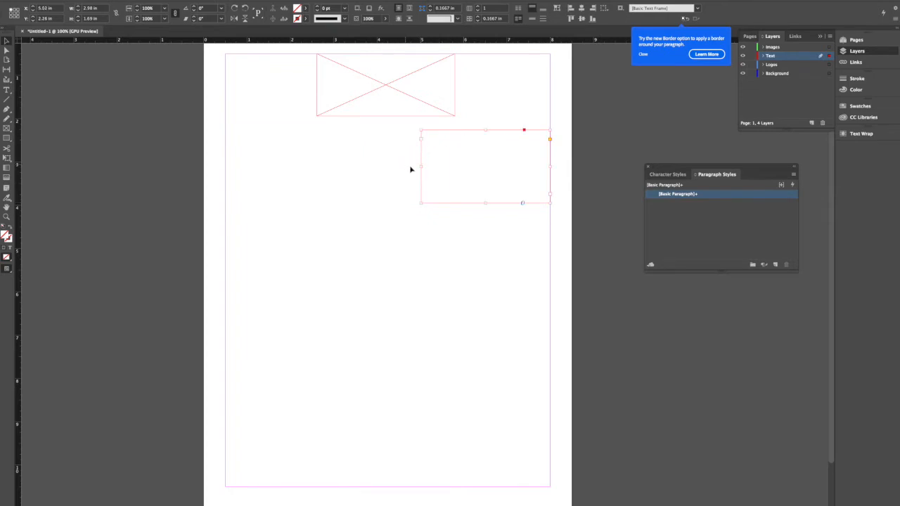
pyautogui.moveTo(419, 167); pyautogui.dragTo(374, 167)
# - Draw an empty graphic frame about 3.1 by 1.69 in at the left margin, level with the text frame
pyautogui.click(7, 133)
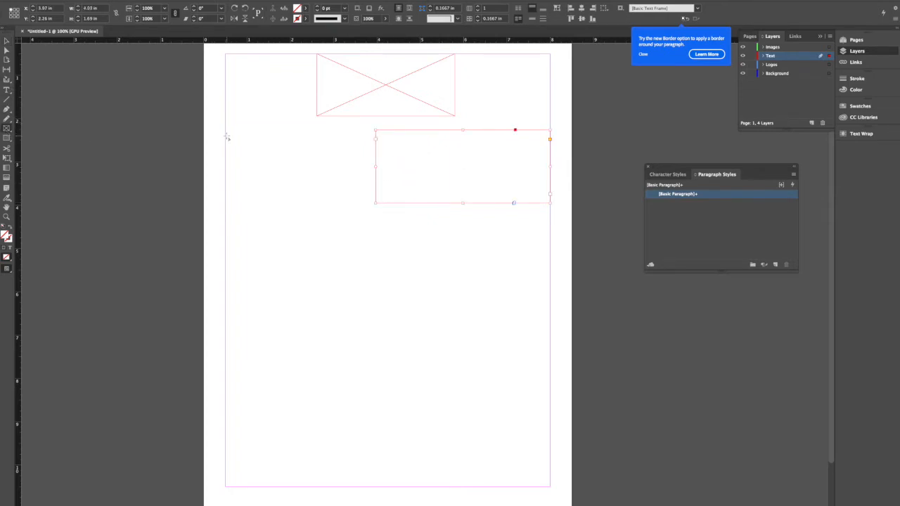
pyautogui.moveTo(225, 130); pyautogui.dragTo(359, 203)
pyautogui.click(6, 41)
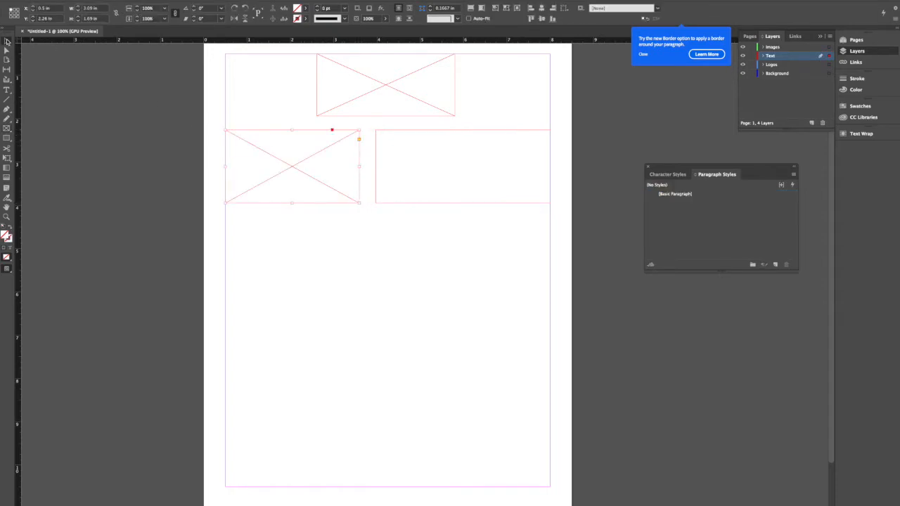
pyautogui.click(178, 140)
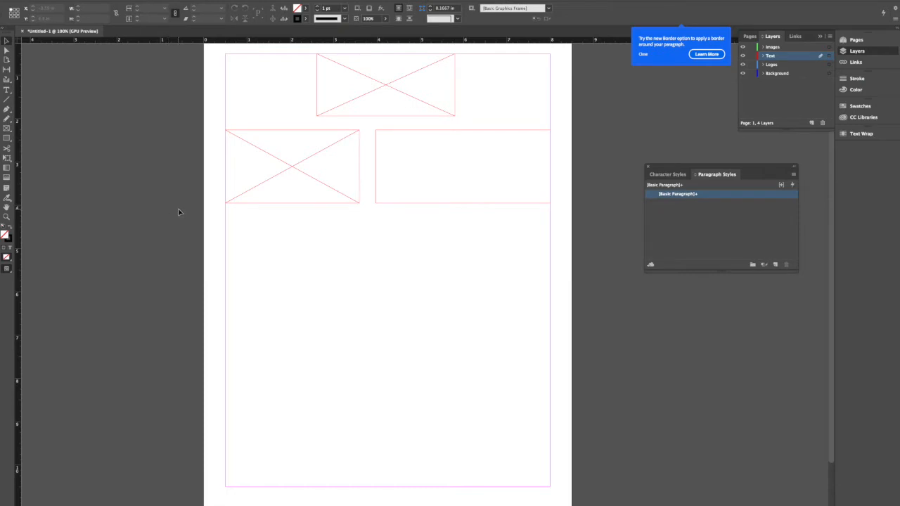
# - Draw a square graphic frame below the left placeholder and enlarge it to about 2.19 by 2.19 in
pyautogui.click(6, 128)
pyautogui.moveTo(245, 234); pyautogui.dragTo(329, 315)
pyautogui.click(7, 42)
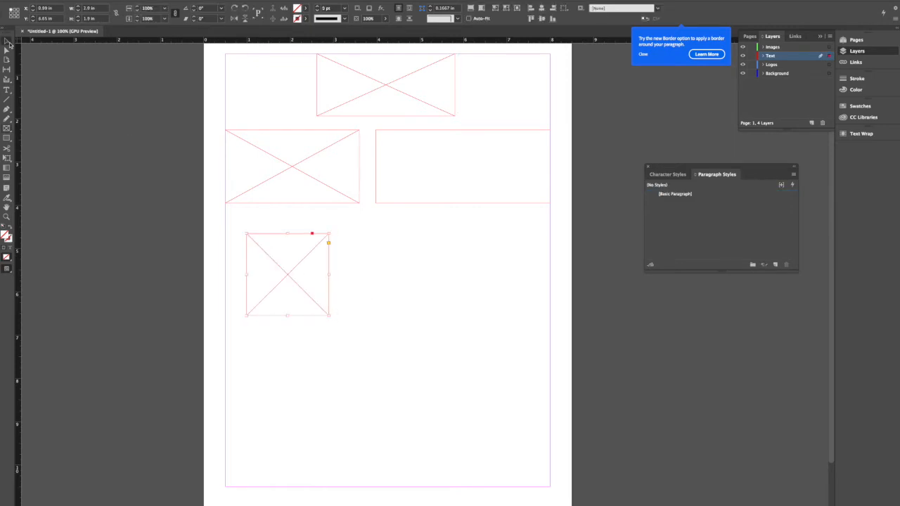
pyautogui.moveTo(327, 275); pyautogui.dragTo(295, 283)
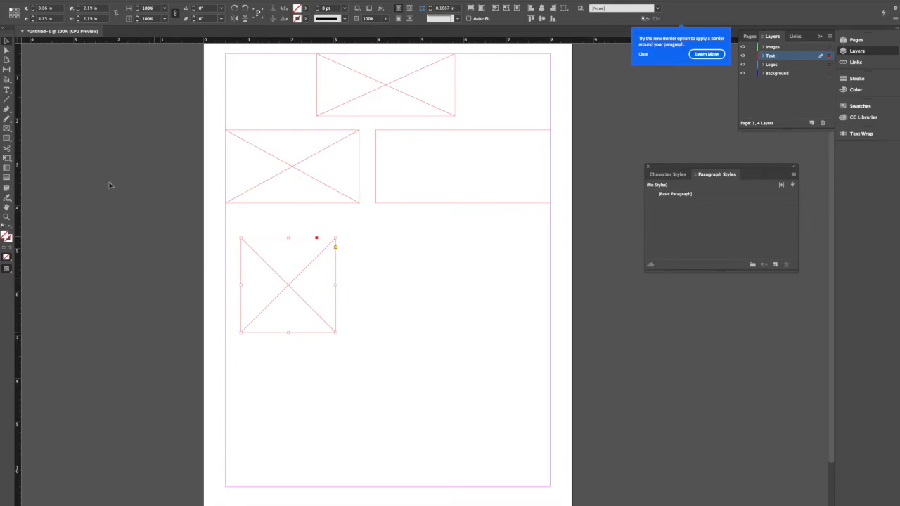
# - Add a text frame about 2.88 in wide from the left margin below the square, and shift both frames down
pyautogui.click(6, 90)
pyautogui.moveTo(226, 341); pyautogui.dragTo(349, 420)
pyautogui.press('Escape')
pyautogui.moveTo(248, 229); pyautogui.dragTo(351, 403)
pyautogui.click(408, 387)
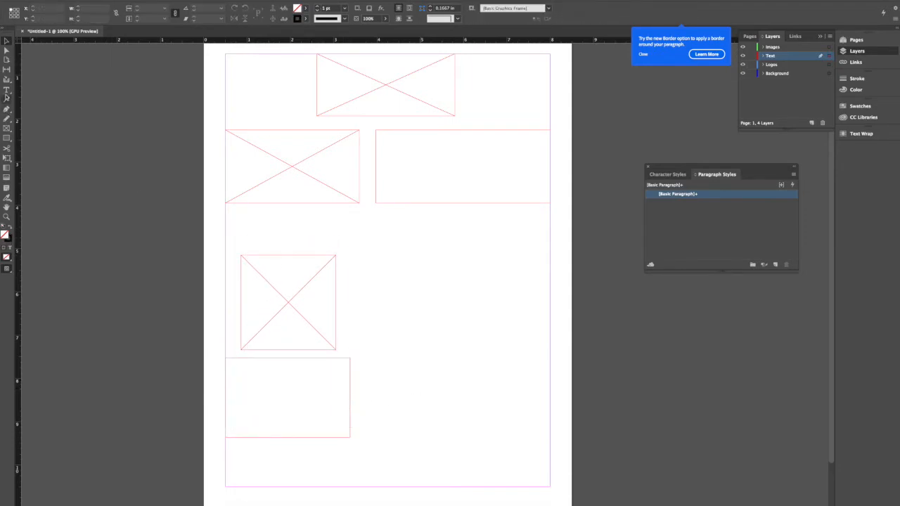
# - Add a thin title text frame about 0.29 in tall above the square, fit it to the square's width, and centre the column's frames
pyautogui.click(7, 90)
pyautogui.moveTo(227, 239); pyautogui.dragTo(336, 249)
pyautogui.click(6, 41)
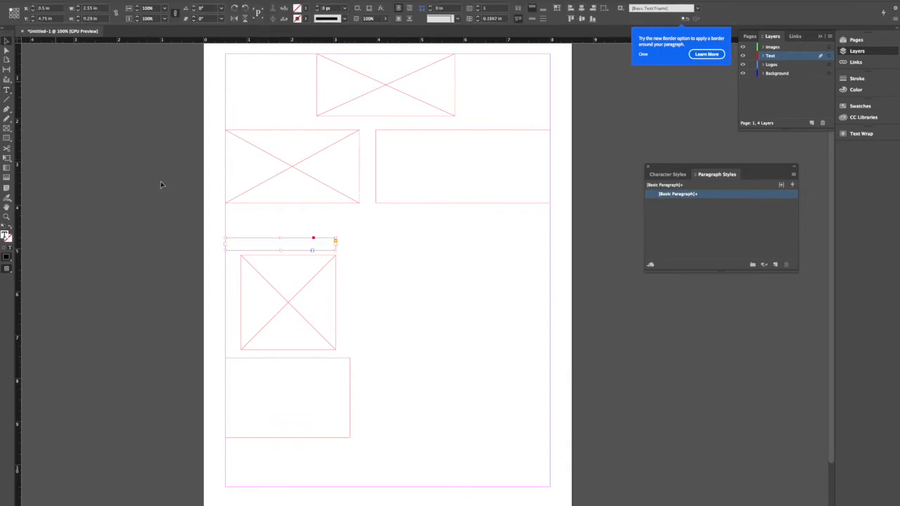
pyautogui.moveTo(224, 246); pyautogui.dragTo(362, 448)
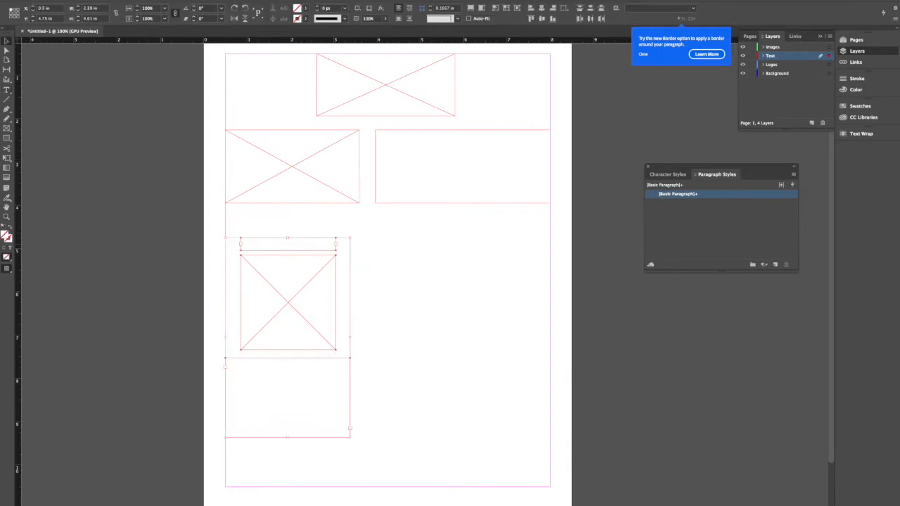
pyautogui.click(385, 323)
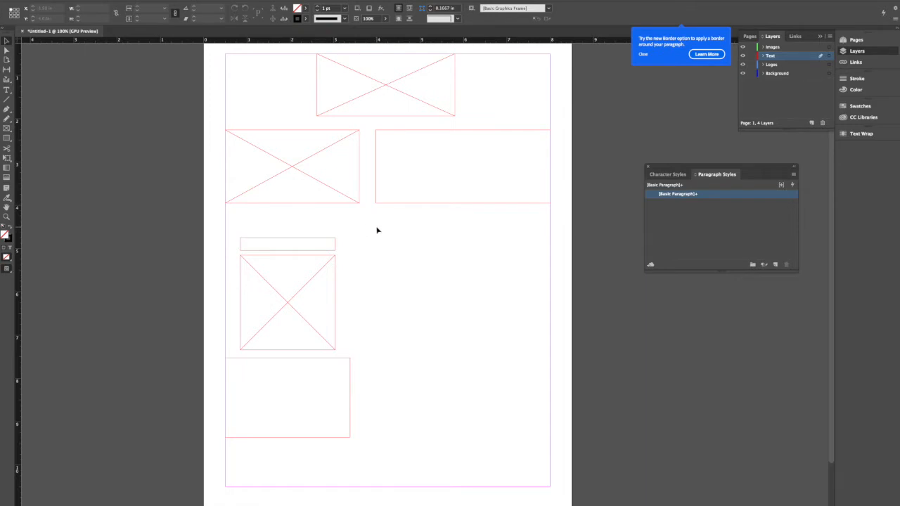
# - Move the two upper graphic placeholder frames from the Text layer to the Logos layer
pyautogui.moveTo(278, 65); pyautogui.dragTo(355, 200)
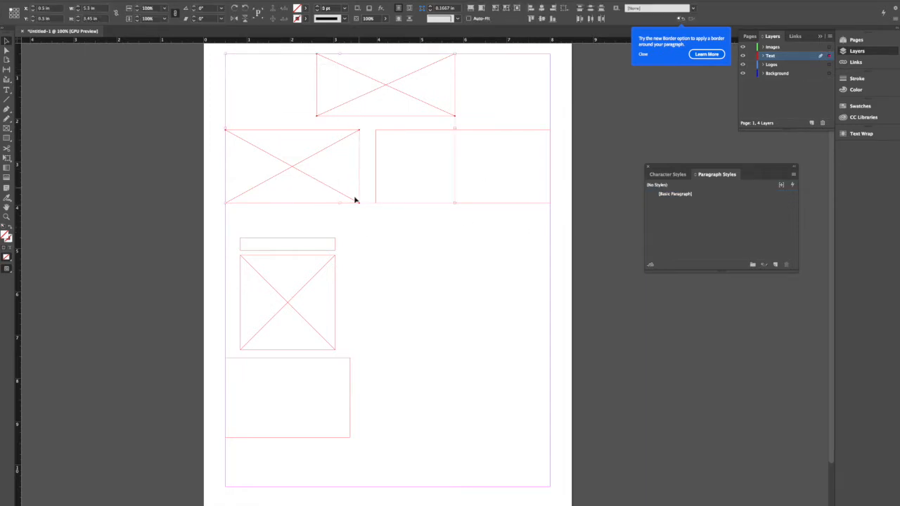
pyautogui.click(829, 56)
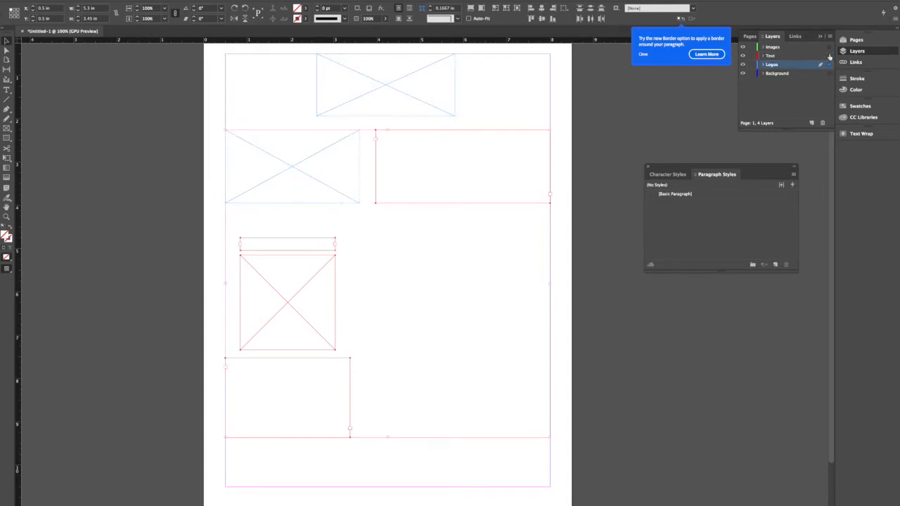
pyautogui.click(826, 64)
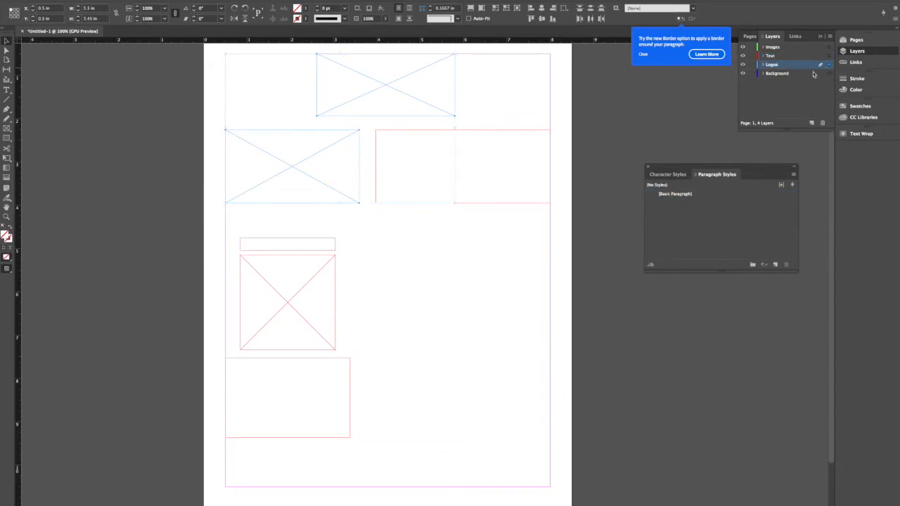
# - Move the square graphic frame from the Text layer to the Images layer
pyautogui.click(292, 243)
pyautogui.keyDown('shift'); pyautogui.click(317, 358); pyautogui.keyUp('shift')
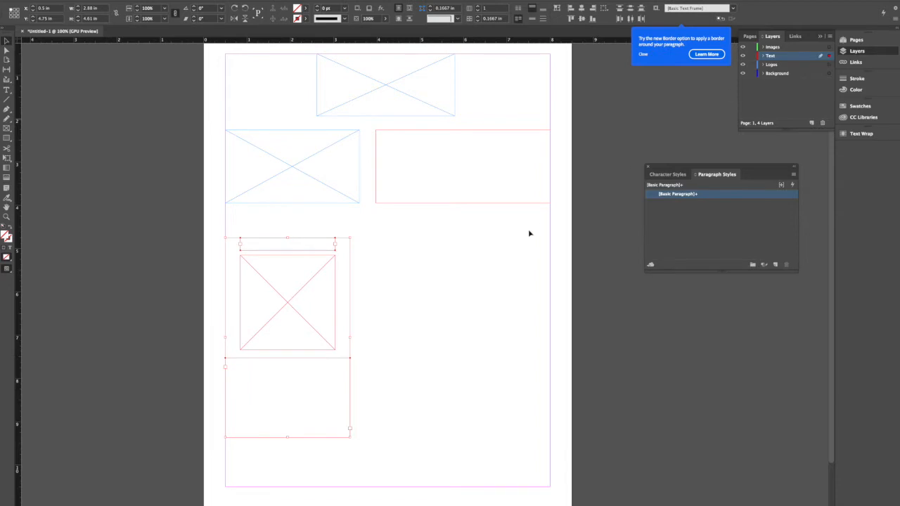
pyautogui.click(270, 283)
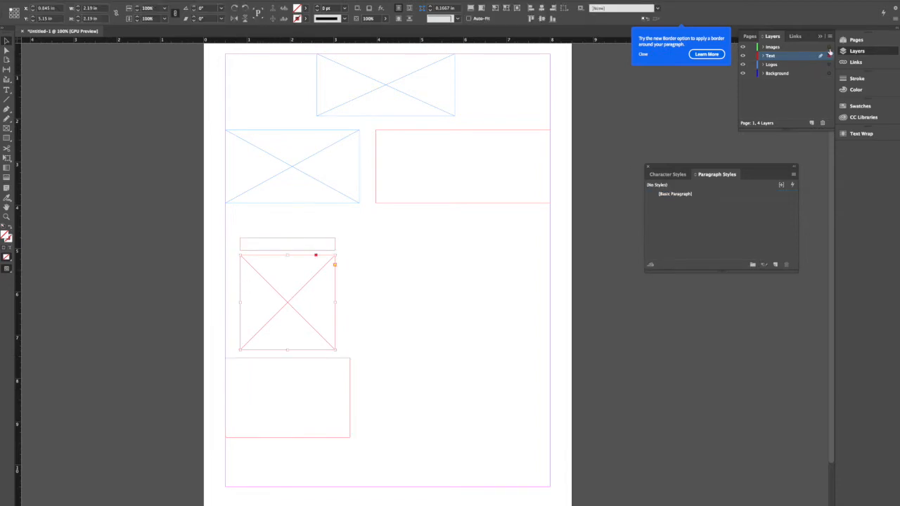
pyautogui.moveTo(830, 47); pyautogui.dragTo(830, 47)
pyautogui.click(495, 267)
# - Duplicate the column of title, square and description frames beside the original
pyautogui.moveTo(216, 222); pyautogui.dragTo(405, 427)
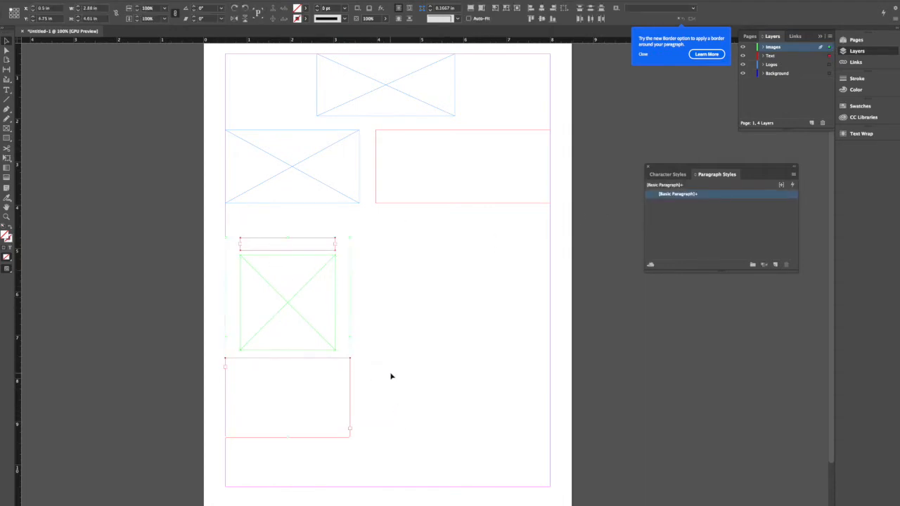
pyautogui.moveTo(246, 378); pyautogui.dragTo(383, 317)
pyautogui.moveTo(436, 202); pyautogui.dragTo(401, 290)
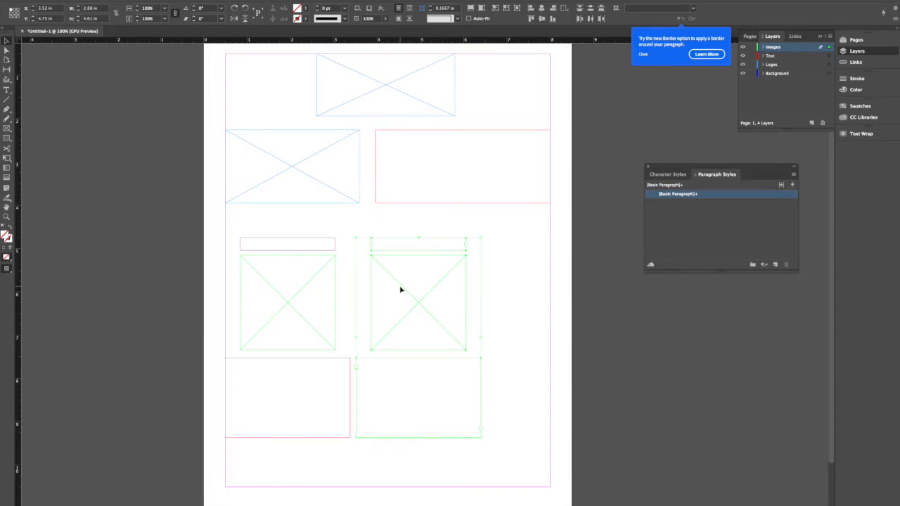
pyautogui.click(343, 287)
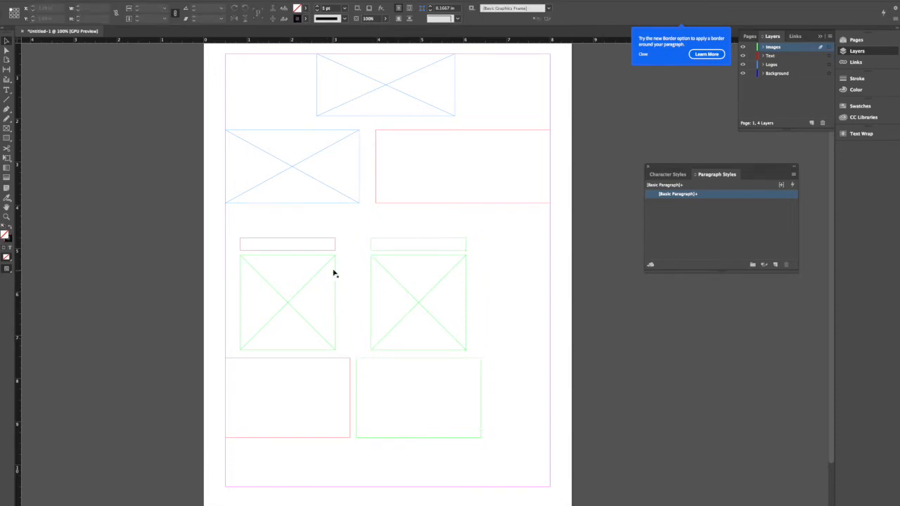
# - Scale both frame columns down proportionally to about 3.75 in tall, leaving room for another column
pyautogui.moveTo(263, 227); pyautogui.dragTo(468, 403)
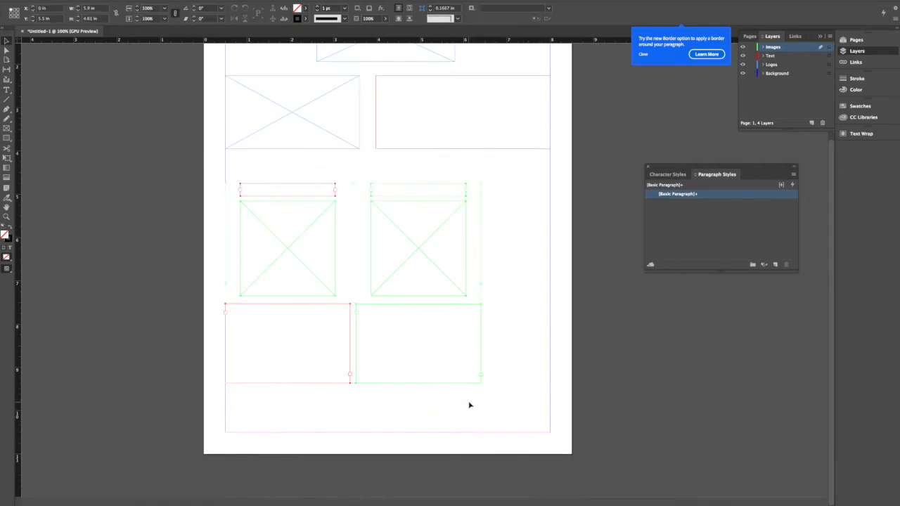
pyautogui.moveTo(481, 183); pyautogui.dragTo(394, 223)
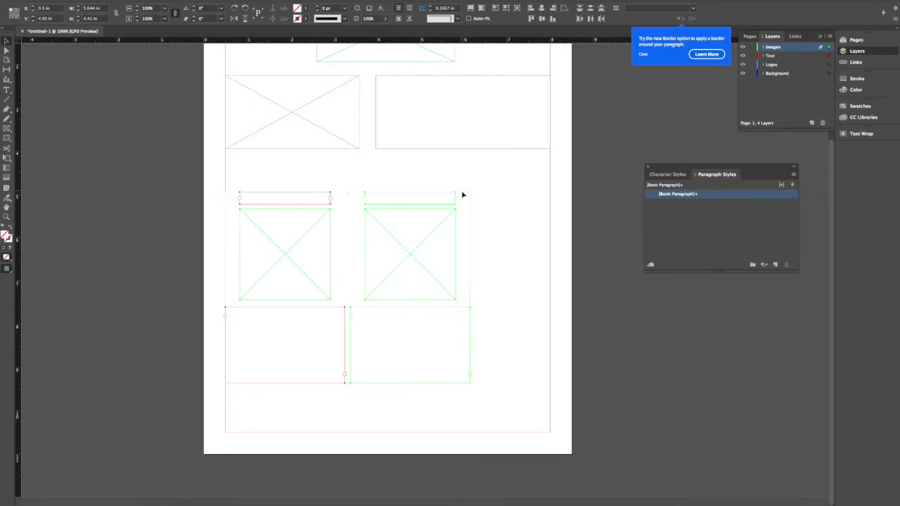
pyautogui.moveTo(469, 191); pyautogui.dragTo(395, 183)
# - Duplicate the second column as a third one flush with the right margin, and space the middle column evenly between its neighbours
pyautogui.moveTo(472, 346); pyautogui.dragTo(349, 164)
pyautogui.moveTo(397, 204); pyautogui.dragTo(513, 191)
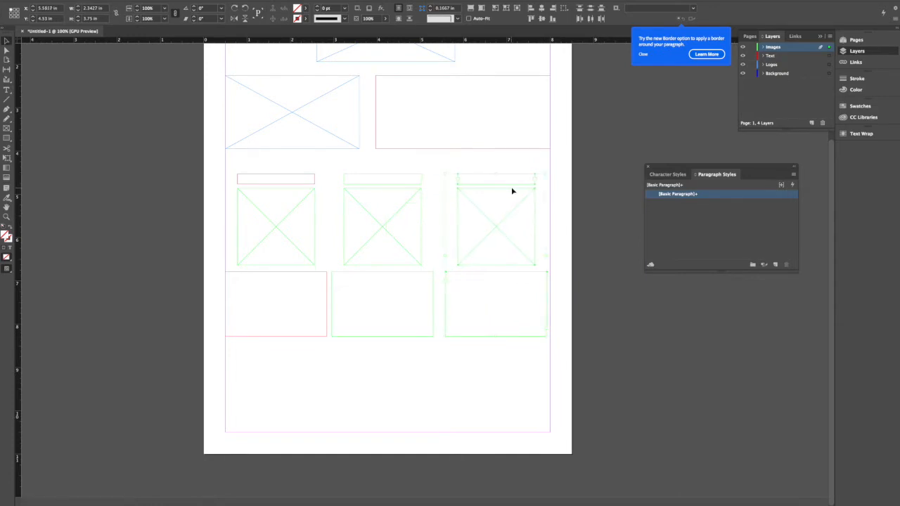
pyautogui.moveTo(364, 160); pyautogui.dragTo(431, 307)
pyautogui.hotkey('shift', 'Right')
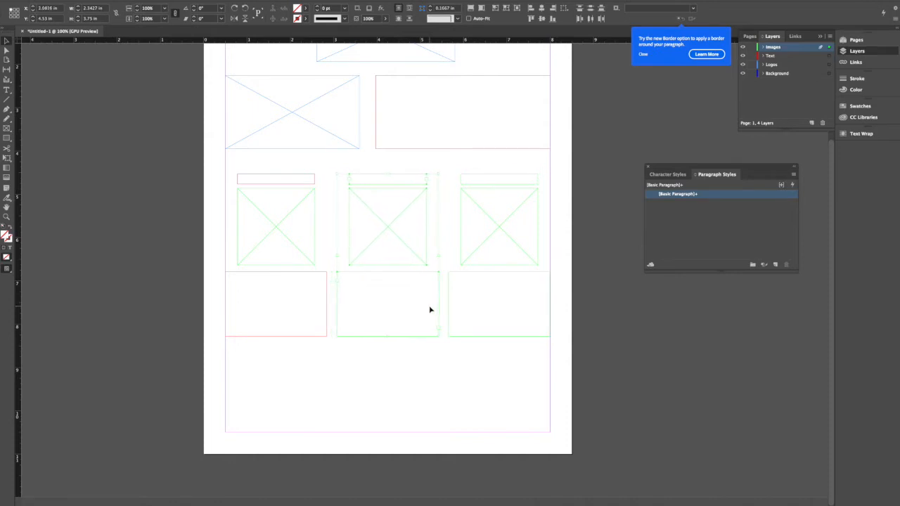
pyautogui.click(434, 348)
# - Move the title and description text frames of the second and third columns to the Text layer
pyautogui.scroll(3, 436, 348)
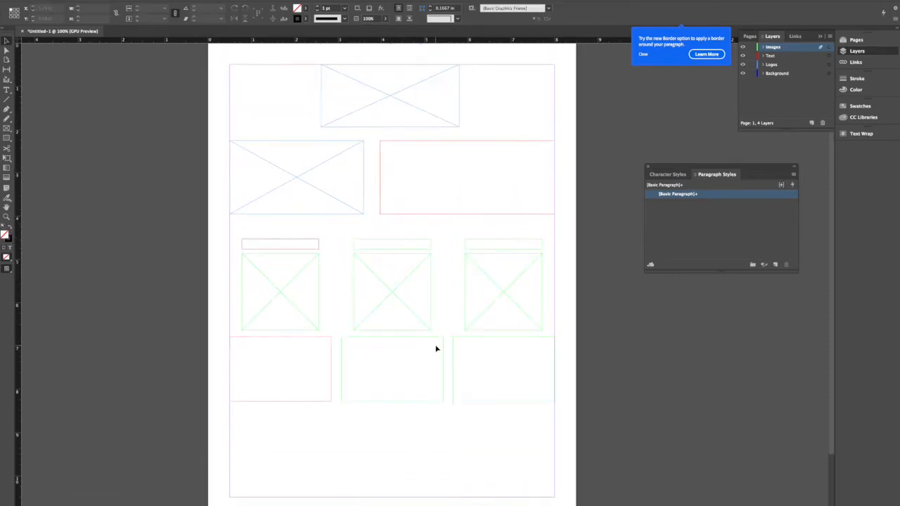
pyautogui.click(362, 243)
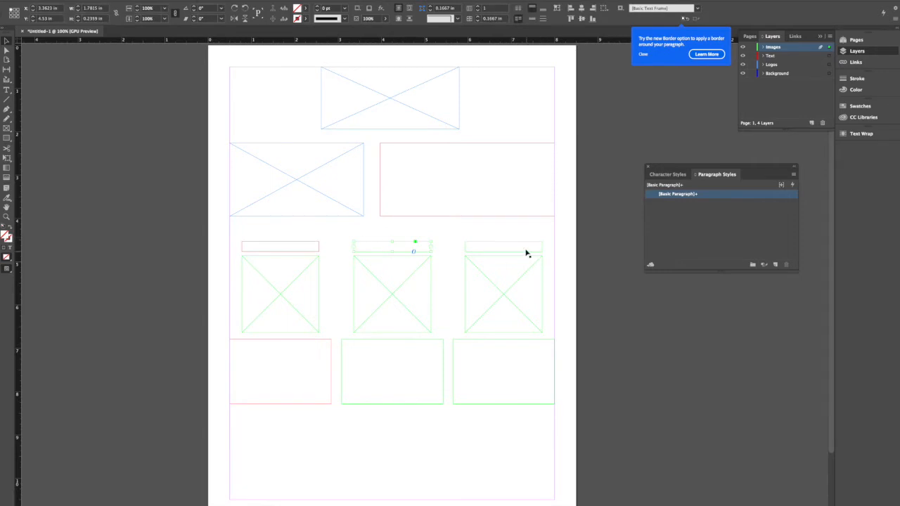
pyautogui.moveTo(397, 233); pyautogui.dragTo(508, 253)
pyautogui.moveTo(539, 423); pyautogui.dragTo(393, 359)
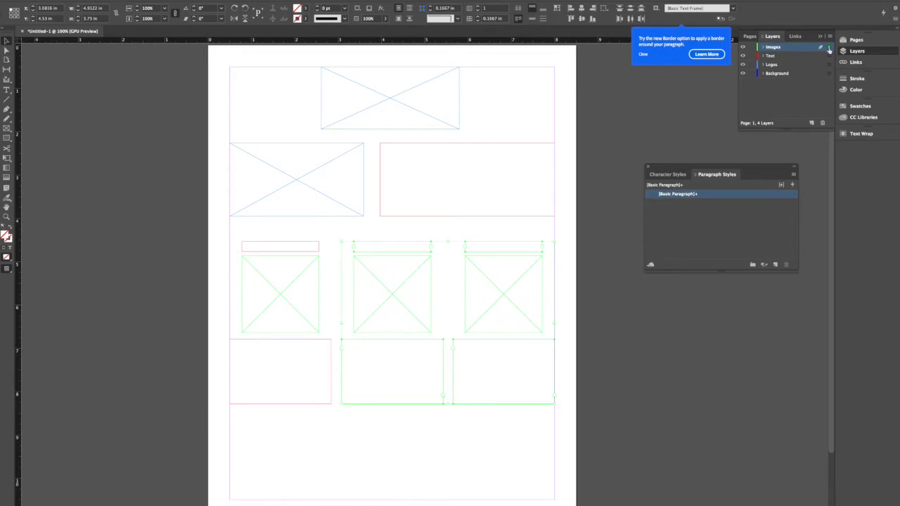
pyautogui.moveTo(829, 61); pyautogui.dragTo(828, 58)
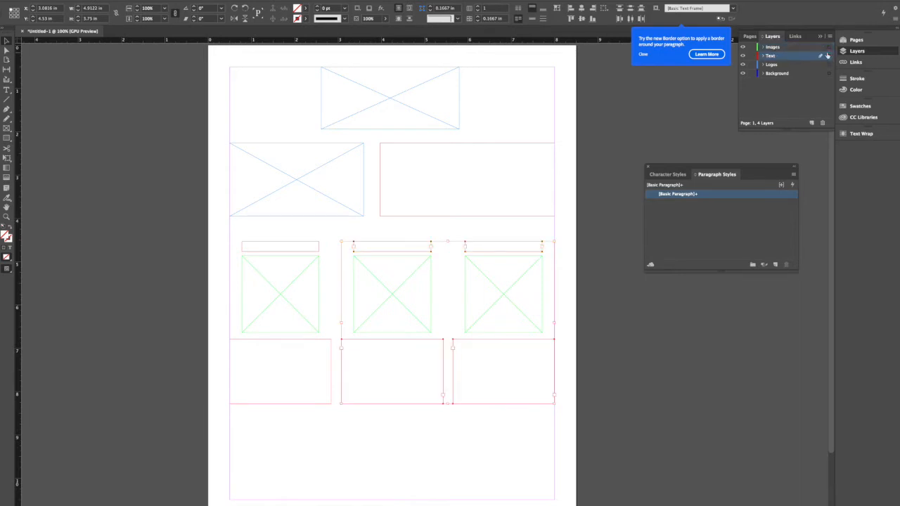
pyautogui.click(450, 223)
pyautogui.scroll(3, 451, 223)
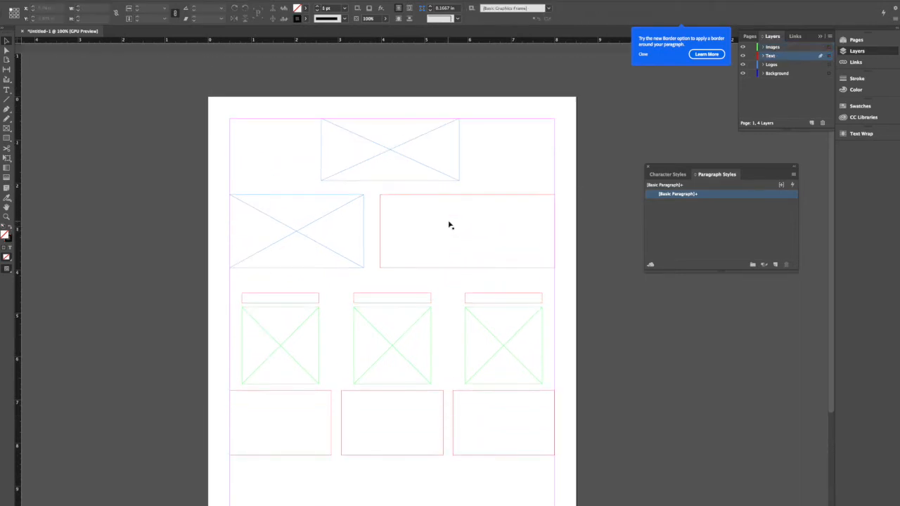
# - Enter the headline "¡PARTICIPA Y GANA CON KITCHEN FAIR!" in the wide text frame beside the left logo placeholder
pyautogui.click(430, 198)
pyautogui.click(7, 90)
pyautogui.click(446, 214)
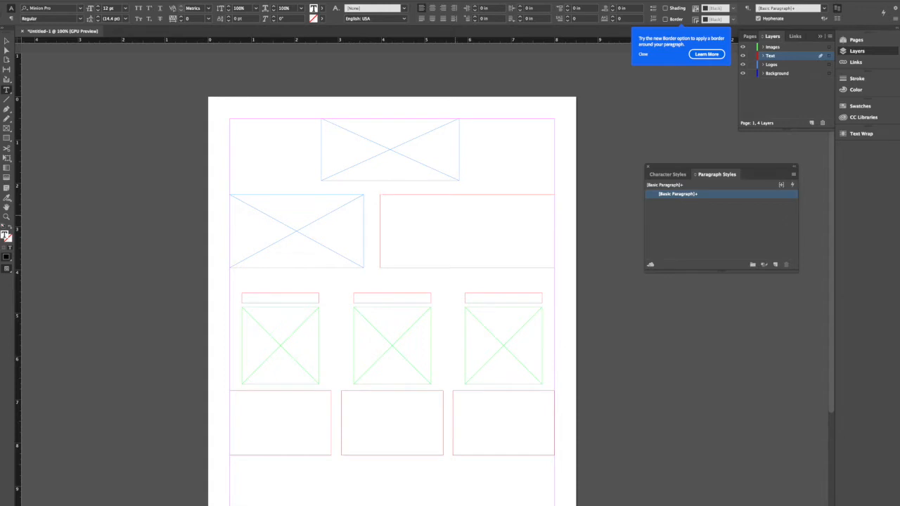
pyautogui.write('TCPA')
pyautogui.press('BackSpace')
pyautogui.press('BackSpace')
pyautogui.press('BackSpace')
pyautogui.press('BackSpace')
pyautogui.press('BackSpace')
pyautogui.press('BackSpace')
pyautogui.press('BackSpace')
pyautogui.write('ARTICIPA Y GANA CON')
pyautogui.press('BackSpace')
pyautogui.press('BackSpace')
pyautogui.press('BackSpace')
pyautogui.press('BackSpace')
pyautogui.press('BackSpace')
pyautogui.press('BackSpace')
pyautogui.press('BackSpace')
pyautogui.press('BackSpace')
pyautogui.press('BackSpace')
pyautogui.press('BackSpace')
pyautogui.press('BackSpace')
pyautogui.press('BackSpace')
pyautogui.press('BackSpace')
pyautogui.press('BackSpace')
pyautogui.press('BackSpace')
pyautogui.press('BackSpace')
pyautogui.press('BackSpace')
pyautogui.press('BackSpace')
pyautogui.press('BackSpace')
pyautogui.write('ARTICIPAS Y GANA CO')
pyautogui.press('BackSpace')
pyautogui.press('BackSpace')
pyautogui.press('BackSpace')
pyautogui.press('BackSpace')
pyautogui.press('BackSpace')
pyautogui.press('BackSpace')
pyautogui.press('BackSpace')
pyautogui.press('BackSpace')
pyautogui.press('BackSpace')
pyautogui.press('BackSpace')
pyautogui.press('BackSpace')
pyautogui.press('BackSpace')
pyautogui.press('BackSpace')
pyautogui.press('BackSpace')
pyautogui.press('BackSpace')
pyautogui.press('BackSpace')
pyautogui.press('BackSpace')
pyautogui.press('BackSpace')
pyautogui.press('BackSpace')
pyautogui.press('BackSpace')
pyautogui.write('KITCHEN FAIR')
pyautogui.press('BackSpace')
pyautogui.write('TE P')
pyautogui.press('BackSpace')
pyautogui.press('BackSpace')
pyautogui.press('BackSpace')
pyautogui.press('BackSpace')
pyautogui.press('BackSpace')
pyautogui.press('BackSpace')
pyautogui.press('BackSpace')
pyautogui.press('BackSpace')
pyautogui.press('BackSpace')
pyautogui.press('BackSpace')
pyautogui.press('BackSpace')
pyautogui.press('BackSpace')
pyautogui.press('BackSpace')
pyautogui.press('BackSpace')
pyautogui.press('BackSpace')
pyautogui.press('BackSpace')
pyautogui.press('BackSpace')
pyautogui.write('¡PARTICIPA Y GANA CON KI')
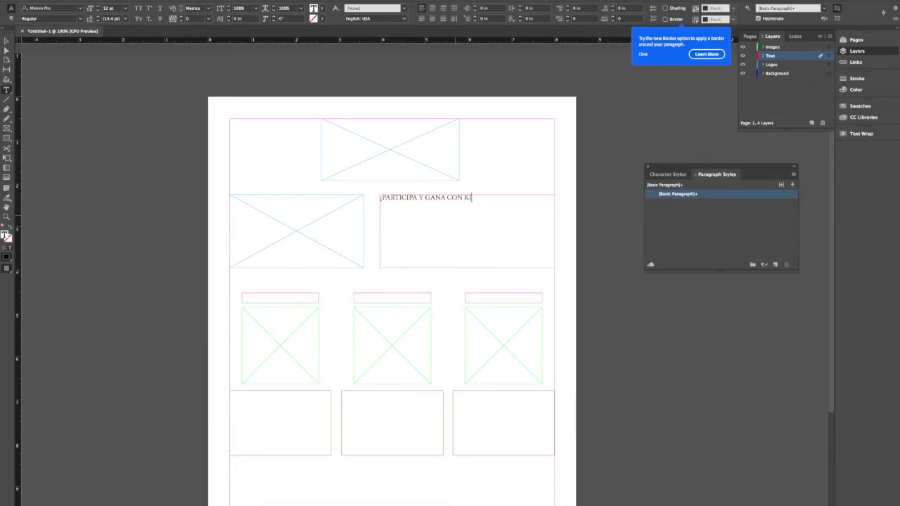
pyautogui.write('TCHEN FAIR!')
pyautogui.press('Return')
pyautogui.hscroll(3, 523, 190)
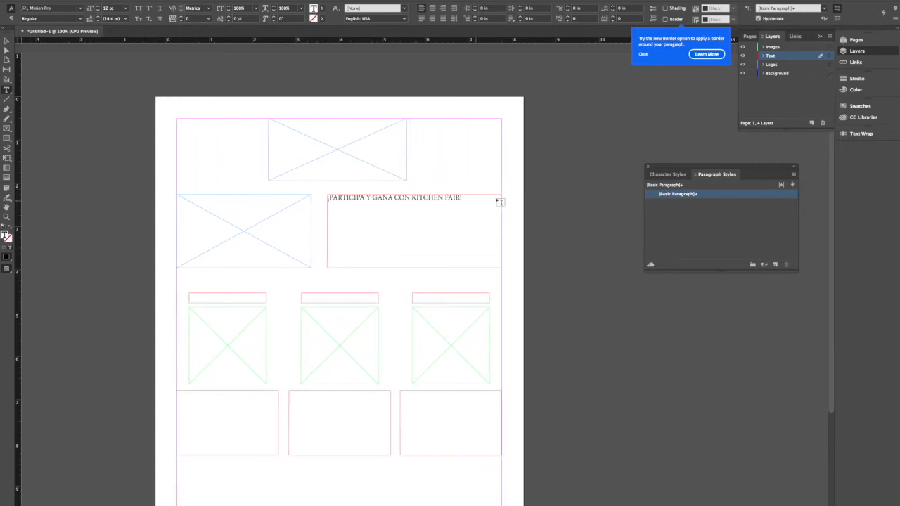
# - Replace the headline text in the wide text frame with "¡KITCHEN FAIR RECOMPENSA TU ESFUERZO!"
pyautogui.moveTo(423, 197); pyautogui.dragTo(285, 198)
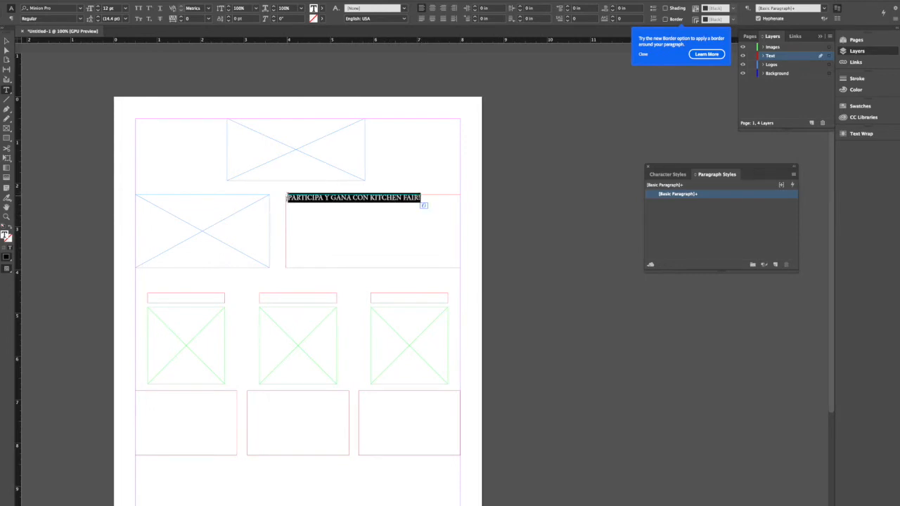
pyautogui.press('BackSpace')
pyautogui.write('¡K')
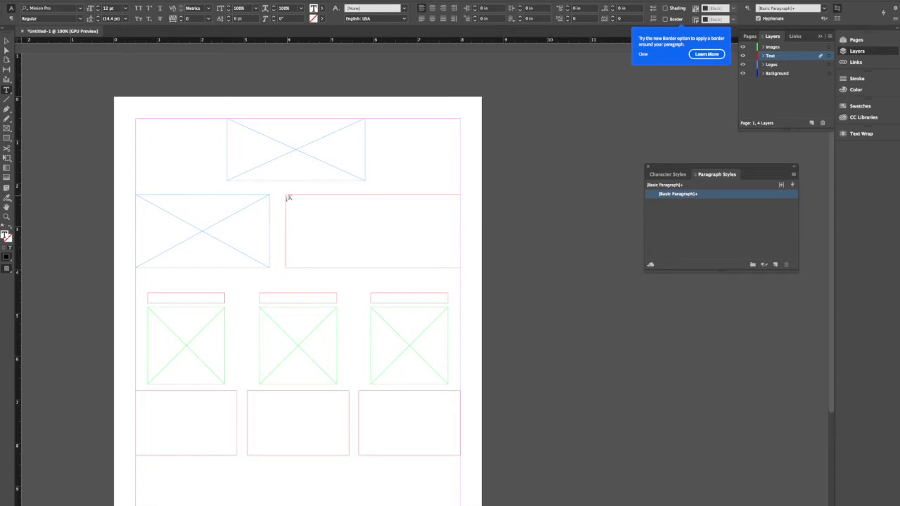
pyautogui.write('ITCHEN FAIR RECOMPENSA TU ESFUERZO!')
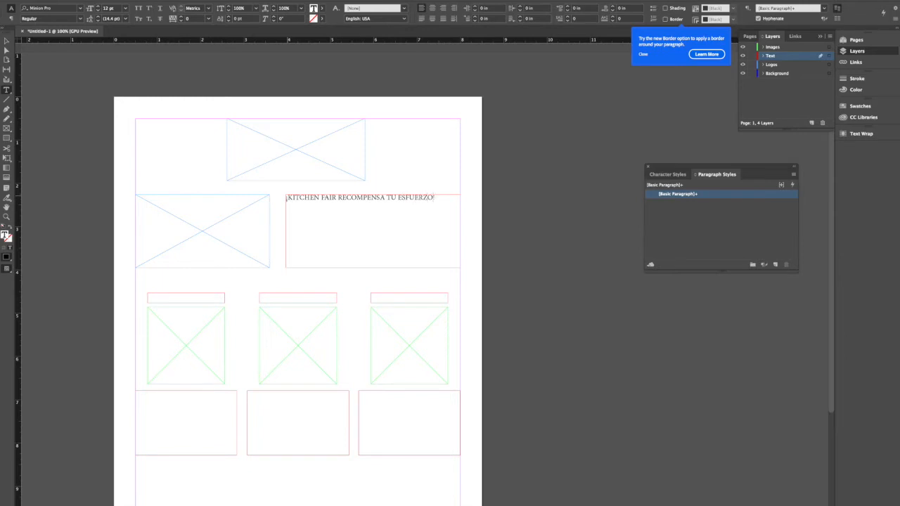
pyautogui.write('E')
pyautogui.write('ntr')
pyautogui.write('e m')
pyautogui.write('iá')
pyautogui.press('BackSpace')
pyautogui.press('BackSpace')
pyautogui.press('BackSpace')
pyautogui.press('BackSpace')
pyautogui.press('BackSpace')
pyautogui.press('BackSpace')
pyautogui.press('BackSpace')
pyautogui.press('BackSpace')
# - Start a paragraph below the headline with "Tu Participación Es Clave Para Nuestra Empresa"
pyautogui.write('Tu pue')
pyautogui.press('BackSpace')
pyautogui.press('BackSpace')
pyautogui.press('BackSpace')
pyautogui.write('Partic')
pyautogui.write('ipaci')
pyautogui.write('o')
pyautogui.write('n')
pyautogui.write(' e')
pyautogui.write(' Es Clave')
pyautogui.write(' Par')
pyautogui.write('a N')
pyautogui.write('uestr')
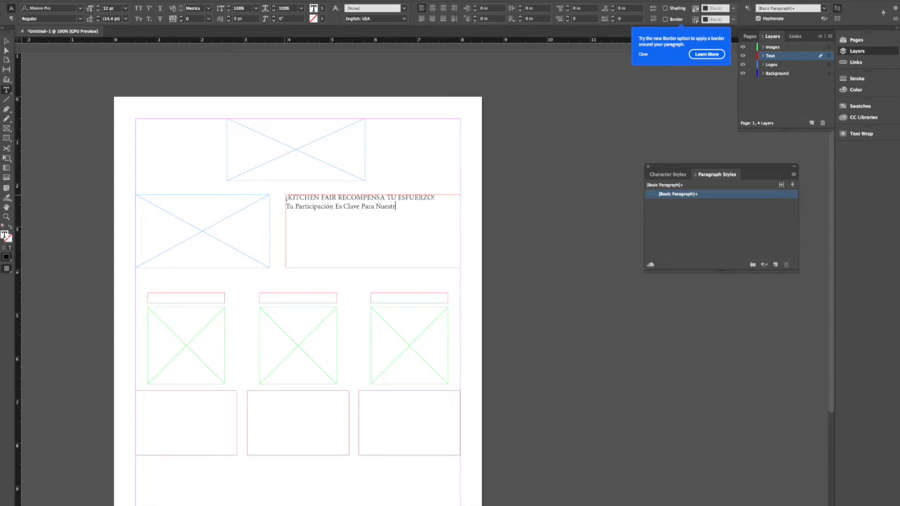
pyautogui.write('o')
pyautogui.press('BackSpace')
pyautogui.write('a Empresa')
pyautogui.write(' y')
# - Continue the paragraph below the headline with "y Por Ello, Premiamos a Nuestros"
pyautogui.write('Por El')
pyautogui.write('lo,')
pyautogui.write(' T')
pyautogui.write('e')
pyautogui.write('D')
pyautogui.write('amos')
pyautogui.press('BackSpace')
pyautogui.press('BackSpace')
pyautogui.press('BackSpace')
pyautogui.press('BackSpace')
pyautogui.press('BackSpace')
pyautogui.press('BackSpace')
pyautogui.press('BackSpace')
pyautogui.press('BackSpace')
pyautogui.write('Premiamos a Nuestros Mejores')
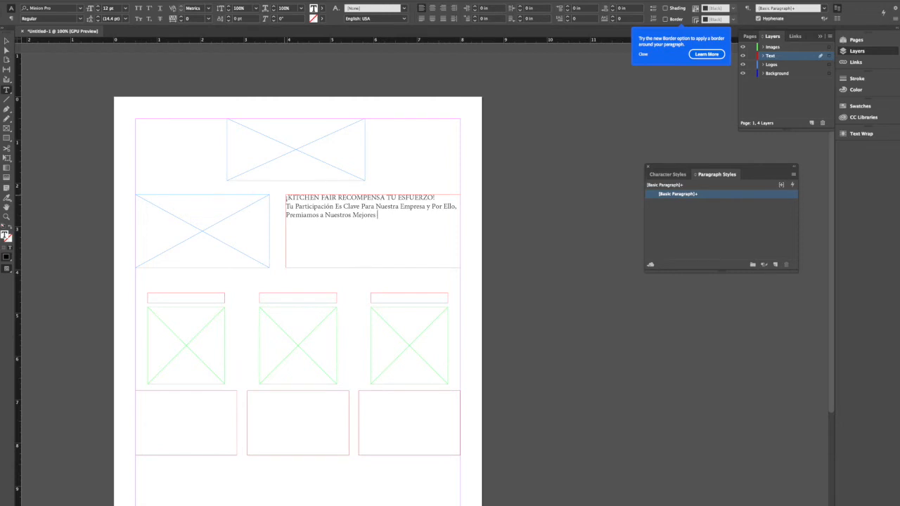
pyautogui.press('BackSpace')
pyautogui.press('BackSpace')
pyautogui.press('BackSpace')
pyautogui.press('BackSpace')
pyautogui.press('BackSpace')
pyautogui.press('BackSpace')
pyautogui.press('BackSpace')
pyautogui.press('BackSpace')
pyautogui.press('BackSpace')
pyautogui.press('BackSpace')
pyautogui.write('a')
pyautogui.write('s')
pyautogui.press('BackSpace')
pyautogui.press('BackSpace')
pyautogui.write('os')
pyautogui.write(' Represent')
pyautogui.write('antes Es')
pyautogui.write('trell')
# - Finish the sentence below the headline with "Representantes VIP."
pyautogui.press('BackSpace')
pyautogui.press('BackSpace')
pyautogui.press('BackSpace')
pyautogui.press('BackSpace')
pyautogui.press('BackSpace')
pyautogui.press('BackSpace')
pyautogui.press('BackSpace')
pyautogui.write('VIP')
pyautogui.write('.')
pyautogui.write(' Desde')
# - Add the placeholder words "Lorem Ipsum ..." at the end of the paragraph and finish editing the text
pyautogui.press('BackSpace')
pyautogui.press('BackSpace')
pyautogui.press('BackSpace')
pyautogui.press('BackSpace')
pyautogui.write('Lorem Ipsum')
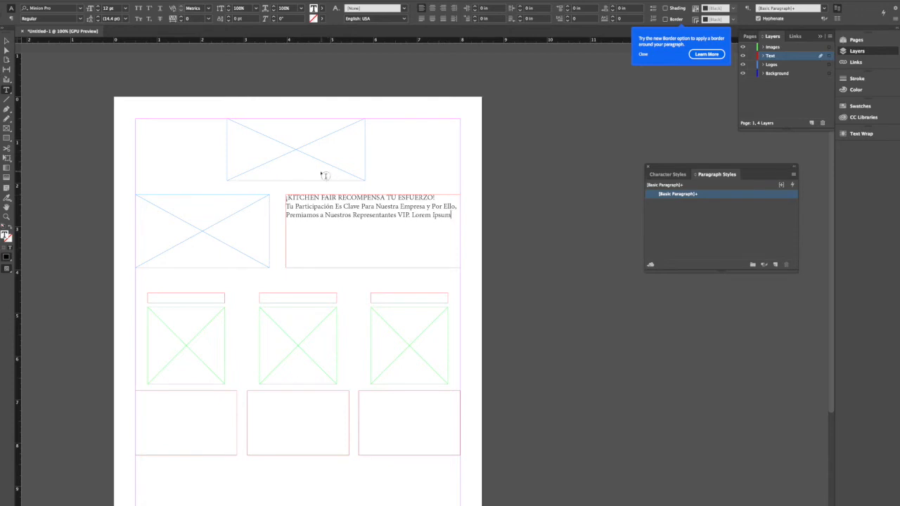
pyautogui.write(' ...')
pyautogui.press('Escape')
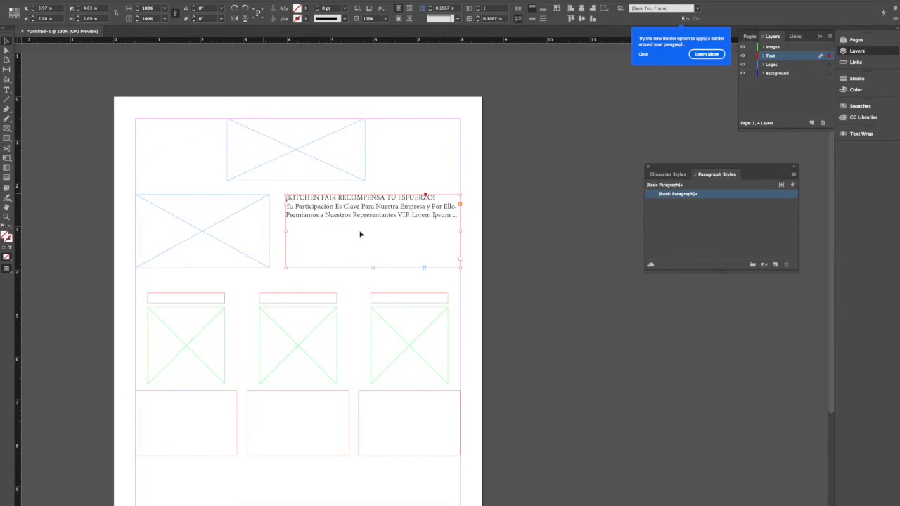
# - Set the headline "¡KITCHEN FAIR RECOMPENSA TU ESFUERZO!" in the Gotham Bold font
pyautogui.tripleClick(378, 202)
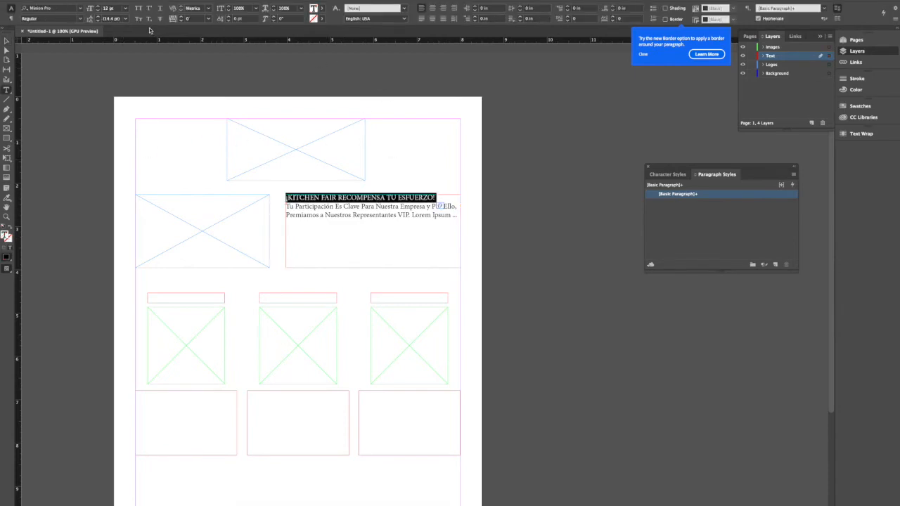
pyautogui.click(63, 8)
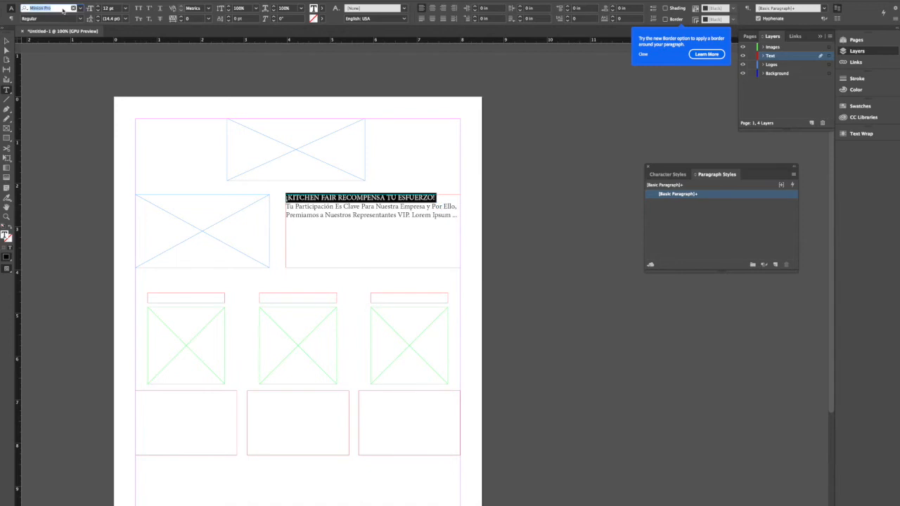
pyautogui.write('gotham n')
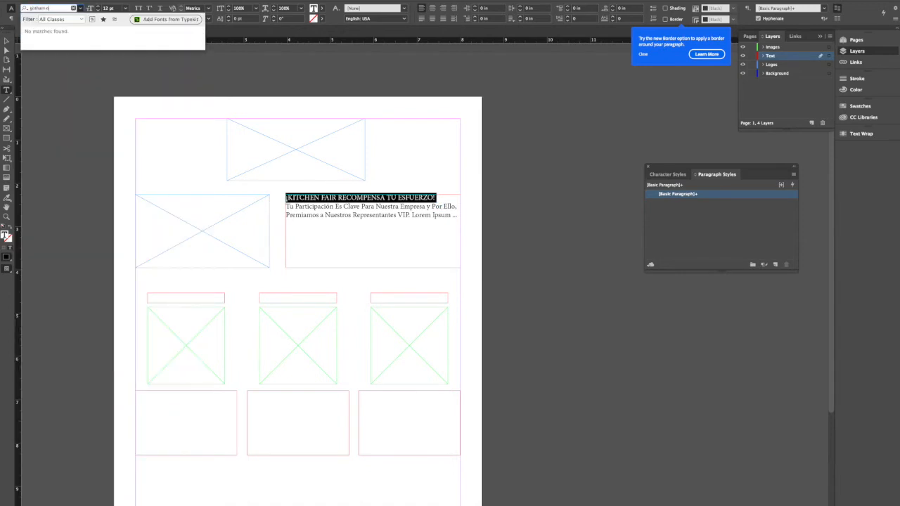
pyautogui.press('BackSpace')
pyautogui.write('bol')
pyautogui.press('Return')
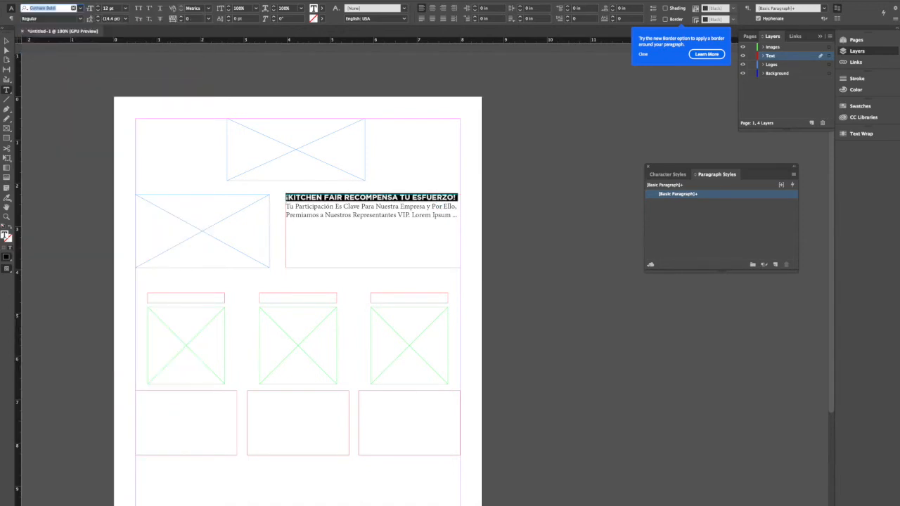
# - Enlarge the headline to 24 pt and center it in its frame
pyautogui.click(96, 6)
pyautogui.click(96, 7)
pyautogui.click(96, 7)
pyautogui.click(96, 7)
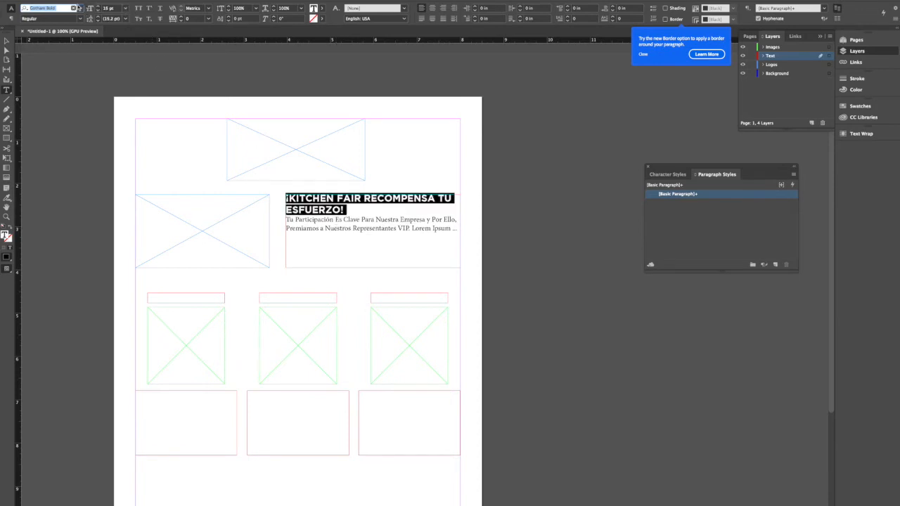
pyautogui.click(97, 6)
pyautogui.click(96, 6)
pyautogui.click(96, 7)
pyautogui.click(96, 7)
pyautogui.click(96, 6)
pyautogui.click(97, 7)
pyautogui.click(97, 6)
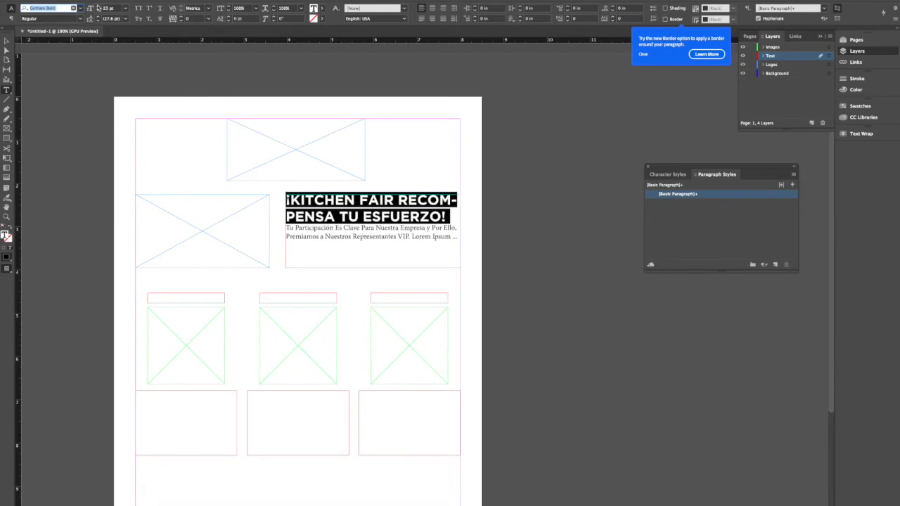
pyautogui.click(98, 6)
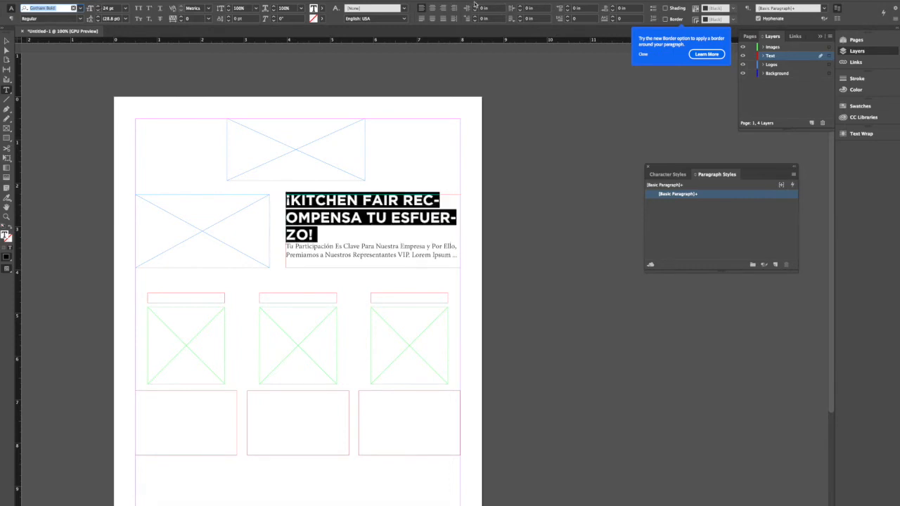
pyautogui.click(432, 8)
# - Break the headline into three lines, starting new lines at "RECOMPENSA" and "TU ESFUERZO!"
pyautogui.click(413, 200)
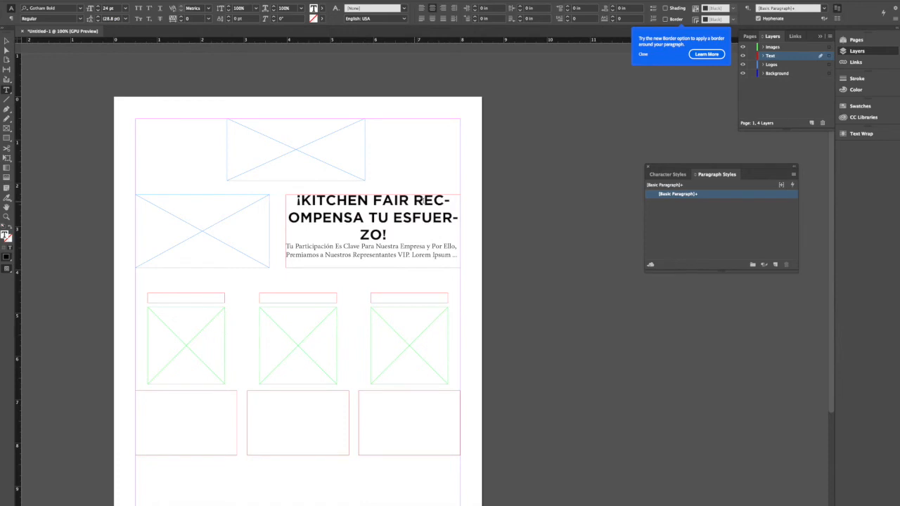
pyautogui.hotkey('shift', 'Return')
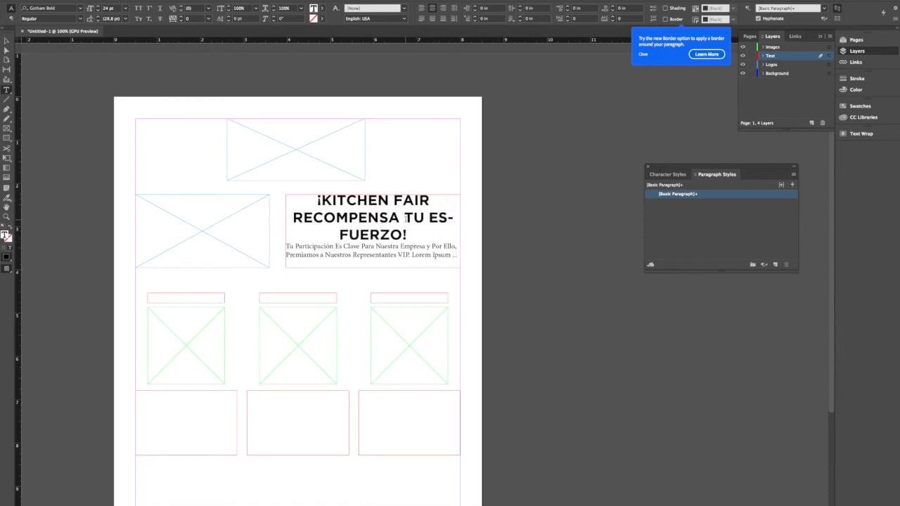
pyautogui.keyDown('shift'); pyautogui.click(409, 234); pyautogui.keyUp('shift')
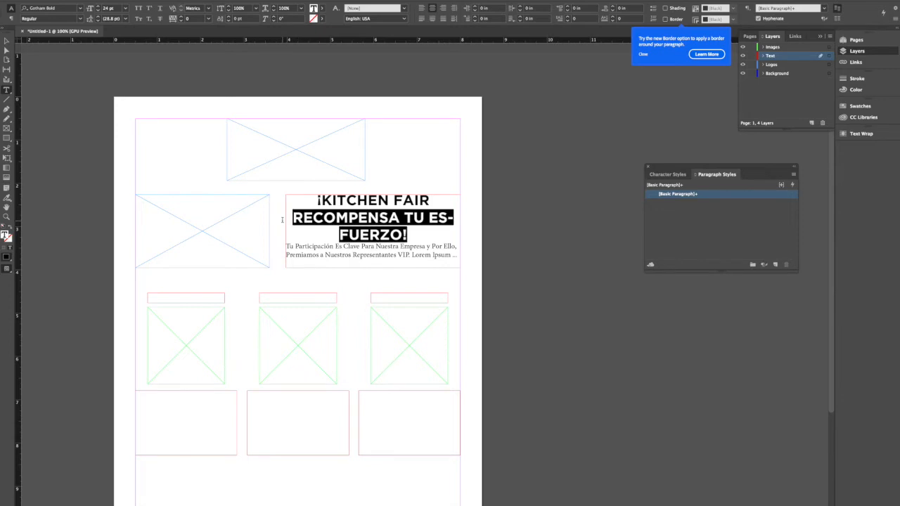
pyautogui.press('Escape')
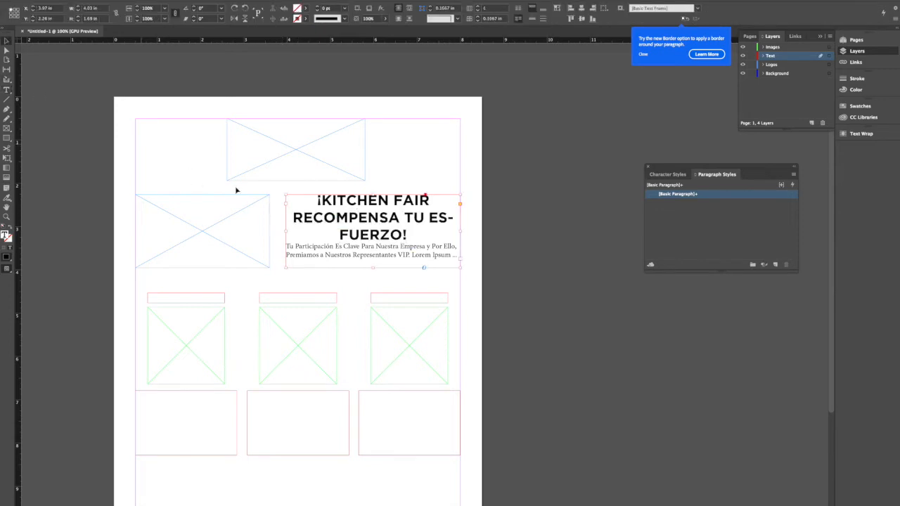
pyautogui.doubleClick(407, 218)
pyautogui.hotkey('shift', 'Return')
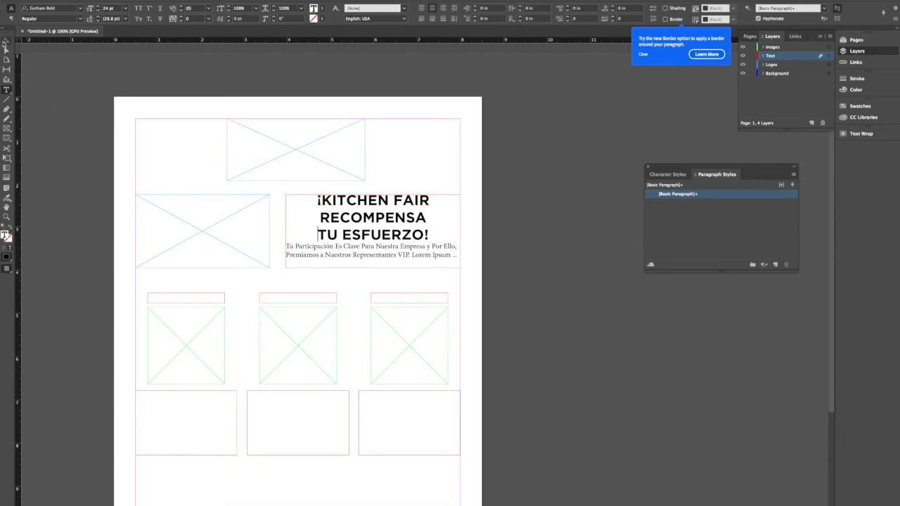
pyautogui.click(4, 42)
pyautogui.click(56, 83)
# - Enter "PREMIO 1" in the title frame above the first column's image placeholder and center it
pyautogui.scroll(-4, 115, 153)
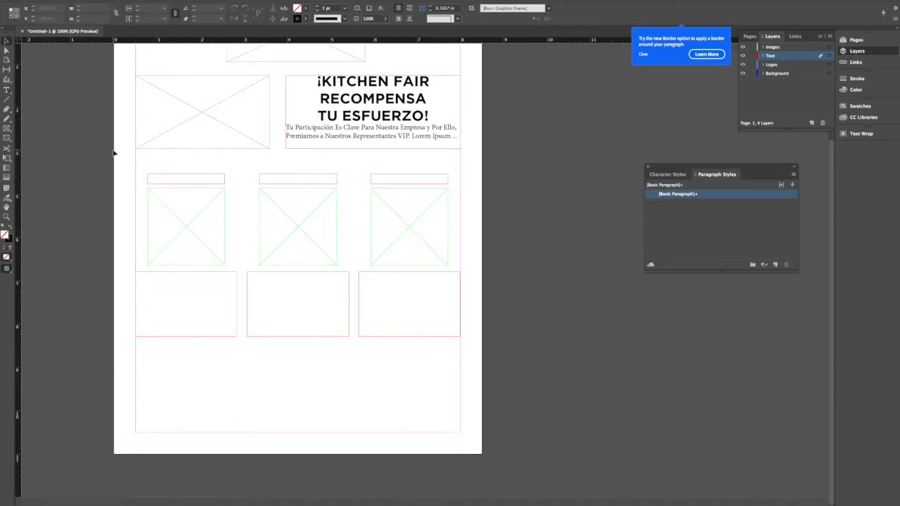
pyautogui.click(205, 184)
pyautogui.doubleClick(205, 184)
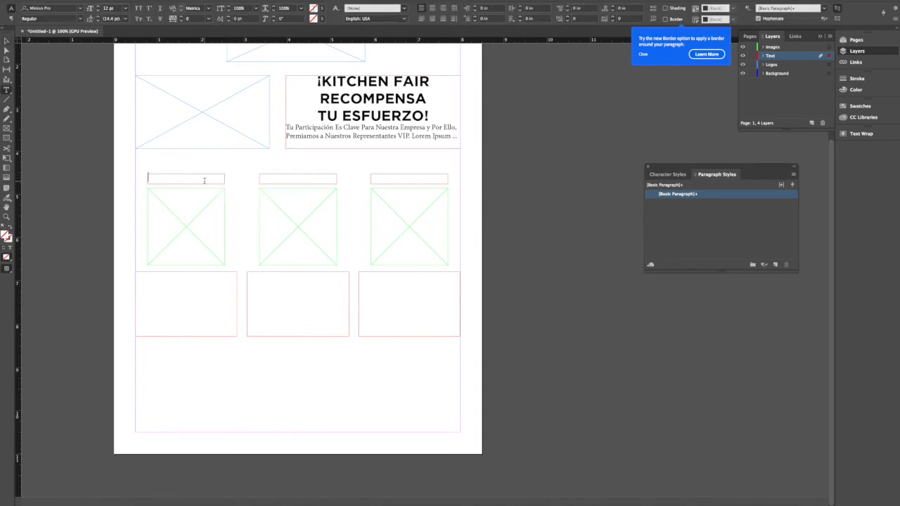
pyautogui.write('Premio 1')
pyautogui.scroll(4, 158, 313)
pyautogui.write('1')
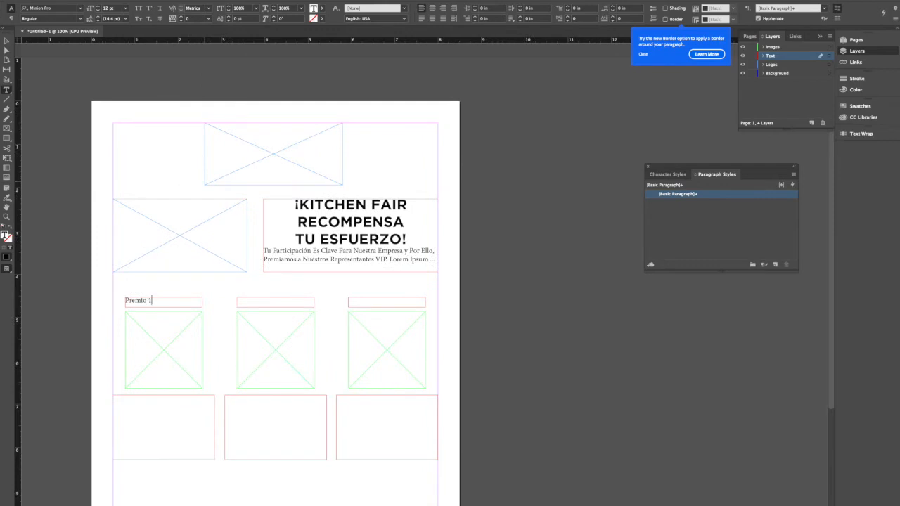
pyautogui.tripleClick(154, 302)
pyautogui.write('PREMIO 1')
pyautogui.tripleClick(149, 301)
pyautogui.hotkey('ctrl', 'shift', 'c')
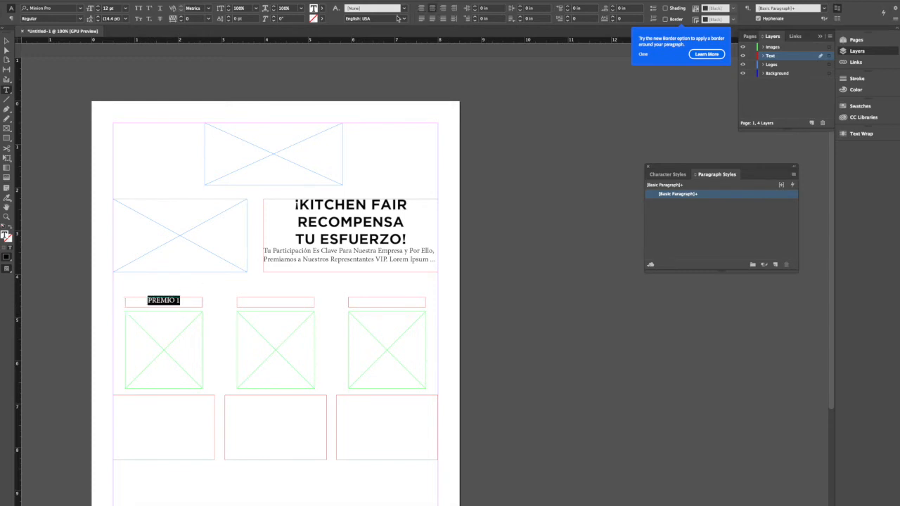
# - Enter "PREMIO 2" and "PREMIO 3" in the title frames of the second and third columns
pyautogui.click(264, 300)
pyautogui.write('PREMIO 2')
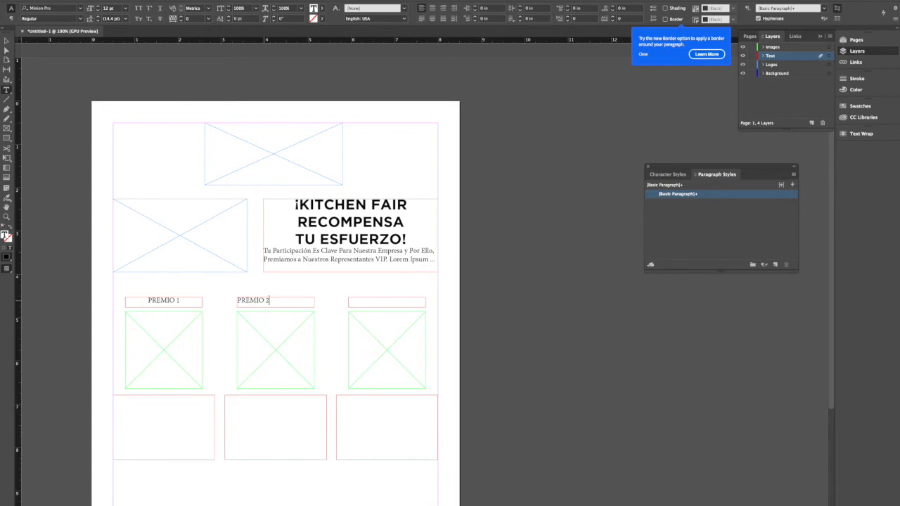
pyautogui.click(355, 305)
pyautogui.write('PREMIO 3')
# - Center the third column's title "PREMIO 3" and set it in Gotham Bold
pyautogui.tripleClick(389, 301)
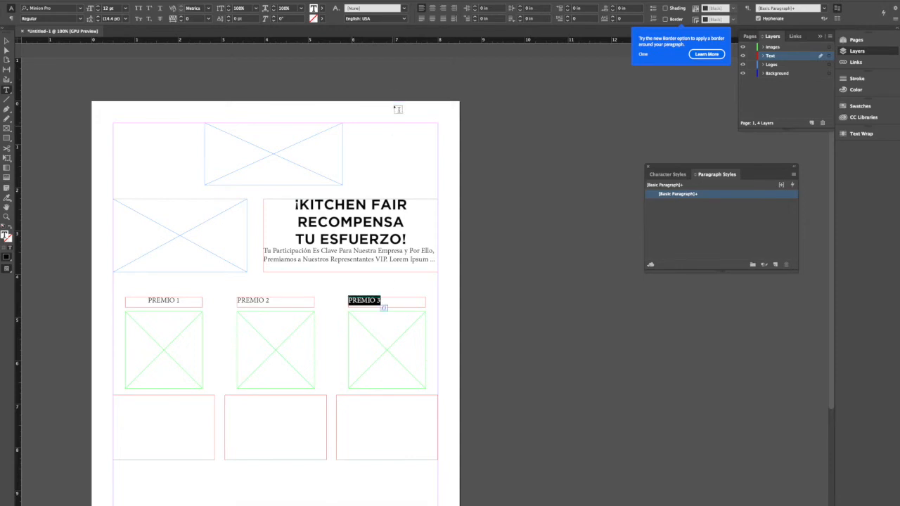
pyautogui.click(432, 8)
pyautogui.click(70, 8)
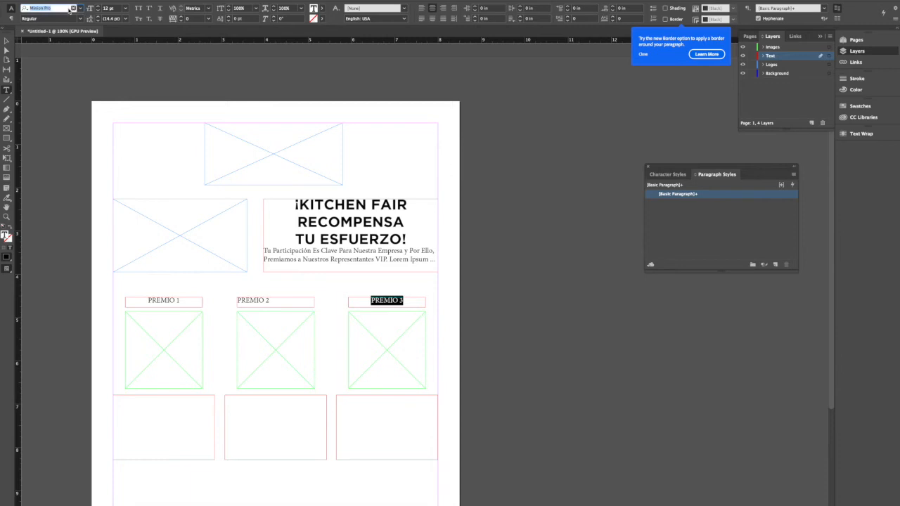
pyautogui.write('GOTHAM')
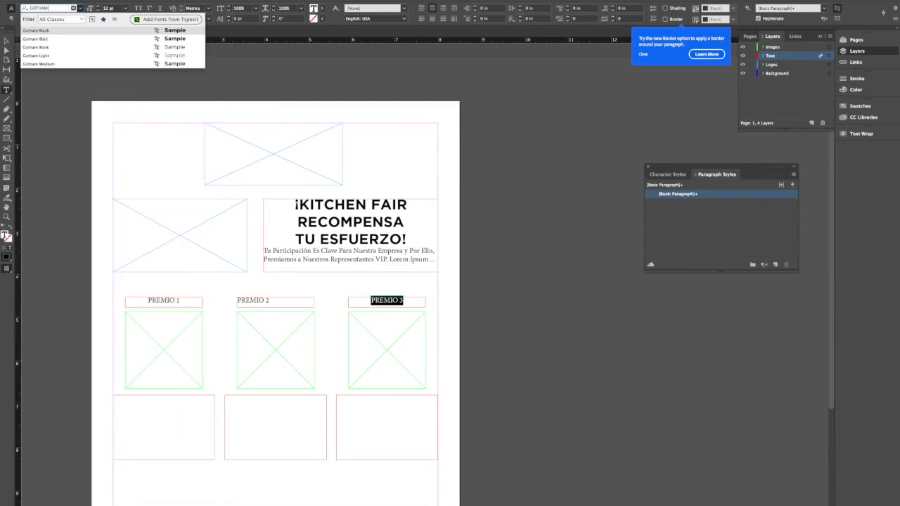
pyautogui.write(' BOLD')
pyautogui.press('Return')
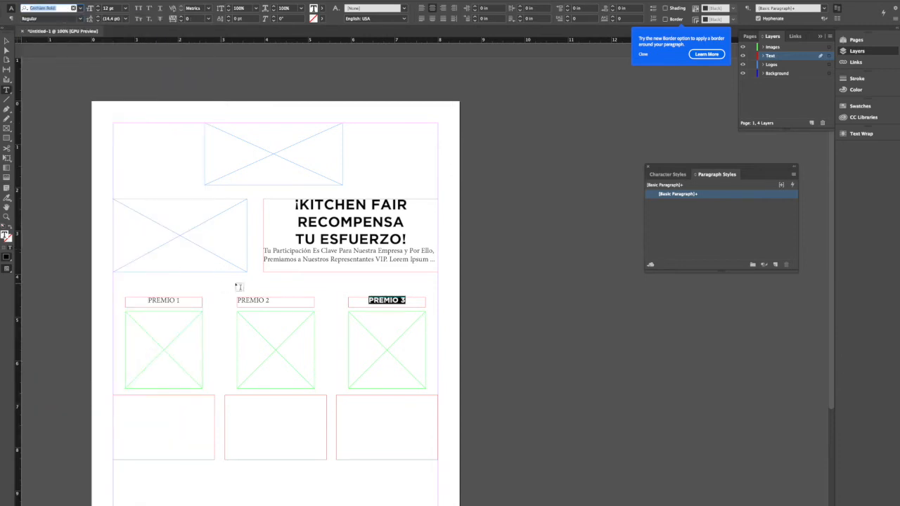
# - Replace the second column's title text with "NIVEL 2"
pyautogui.moveTo(270, 301); pyautogui.dragTo(237, 300)
pyautogui.write('GOT')
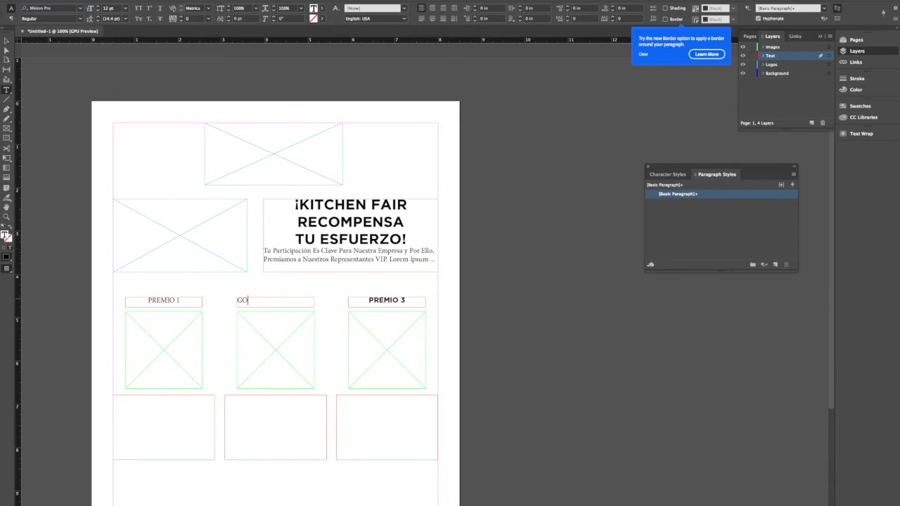
pyautogui.press('BackSpace')
pyautogui.press('BackSpace')
pyautogui.press('BackSpace')
pyautogui.write('PREMIO')
pyautogui.press('BackSpace')
pyautogui.press('BackSpace')
pyautogui.press('BackSpace')
pyautogui.press('BackSpace')
pyautogui.press('BackSpace')
pyautogui.write('NIVEL 3')
# - Center the second column's title "NIVEL 2" and set it in Gotham Bold
pyautogui.tripleClick(248, 300)
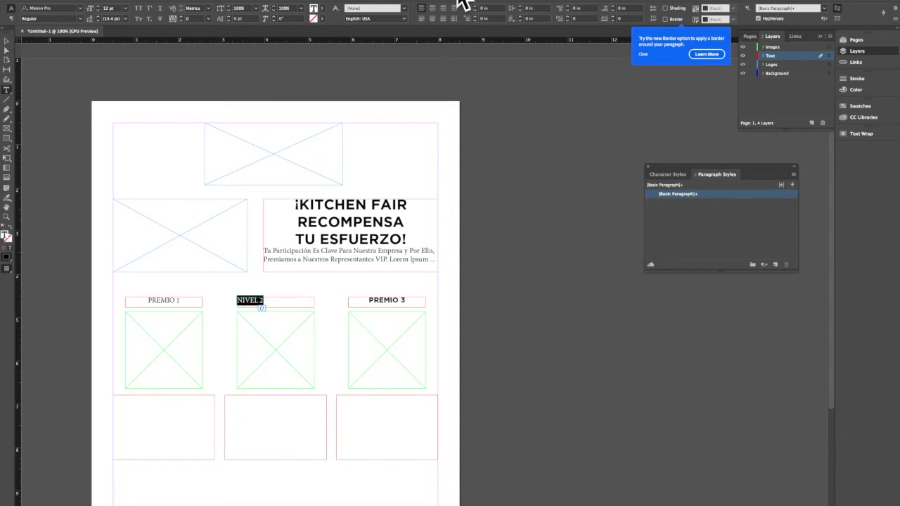
pyautogui.click(431, 7)
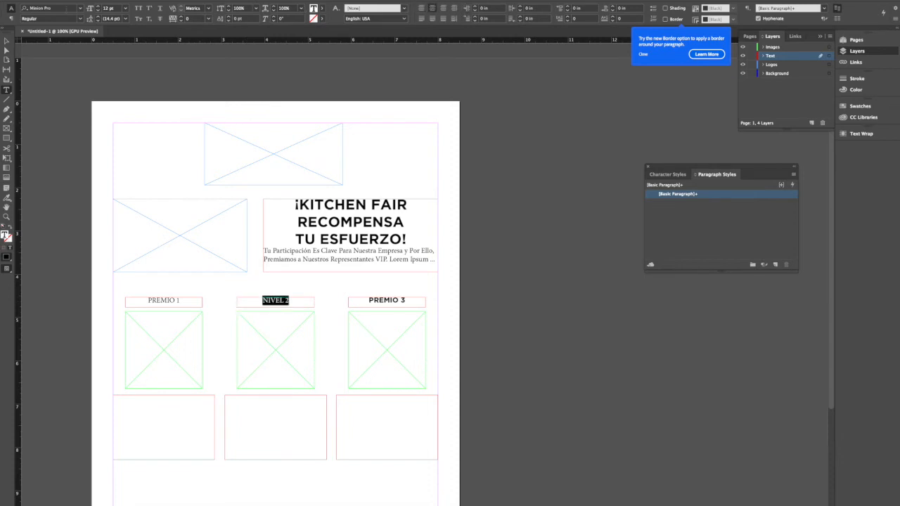
pyautogui.click(66, 8)
pyautogui.tripleClick(66, 10)
pyautogui.write('GOTHAM 3')
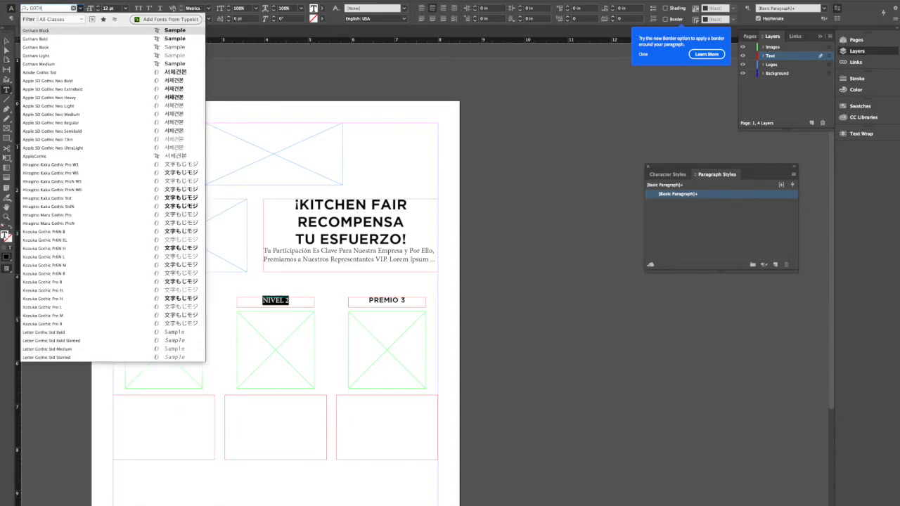
pyautogui.press('BackSpace')
pyautogui.press('BackSpace')
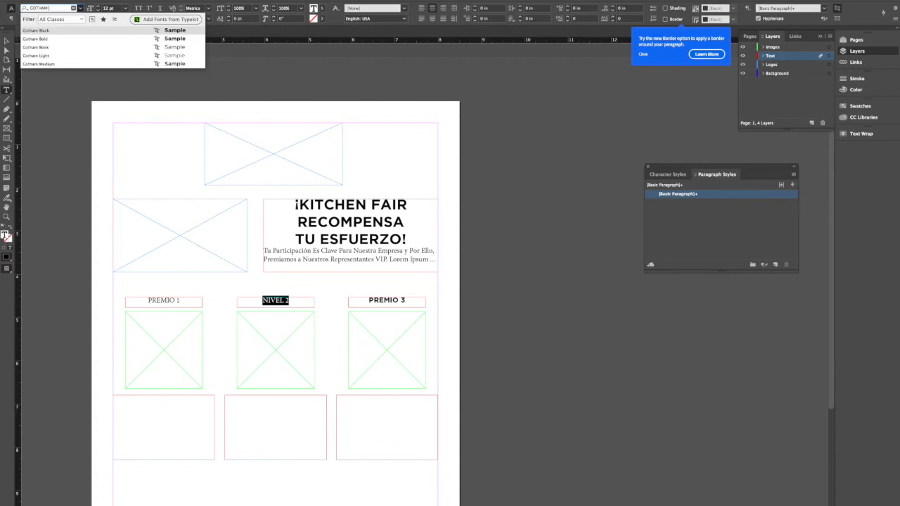
pyautogui.write('BOLD')
pyautogui.press('Return')
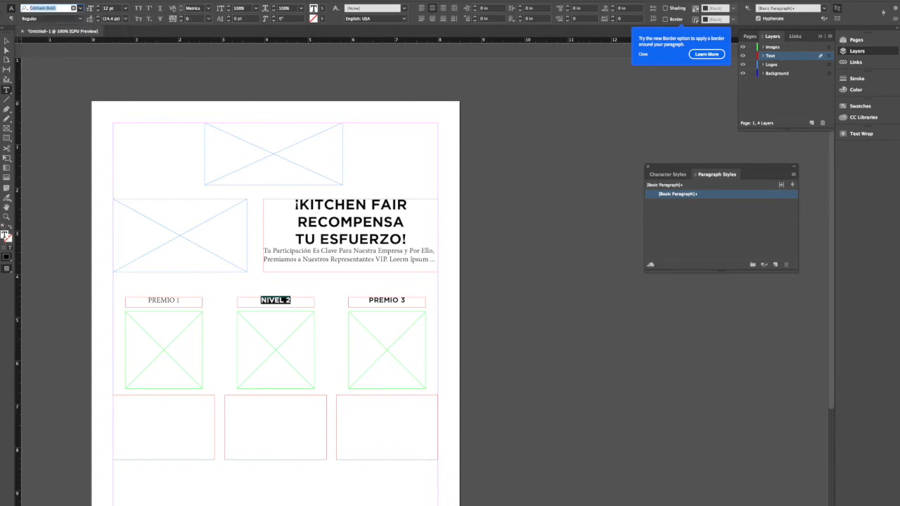
# - Set the first column's title "PREMIO 1" in Gotham Bold
pyautogui.moveTo(185, 300); pyautogui.dragTo(147, 301)
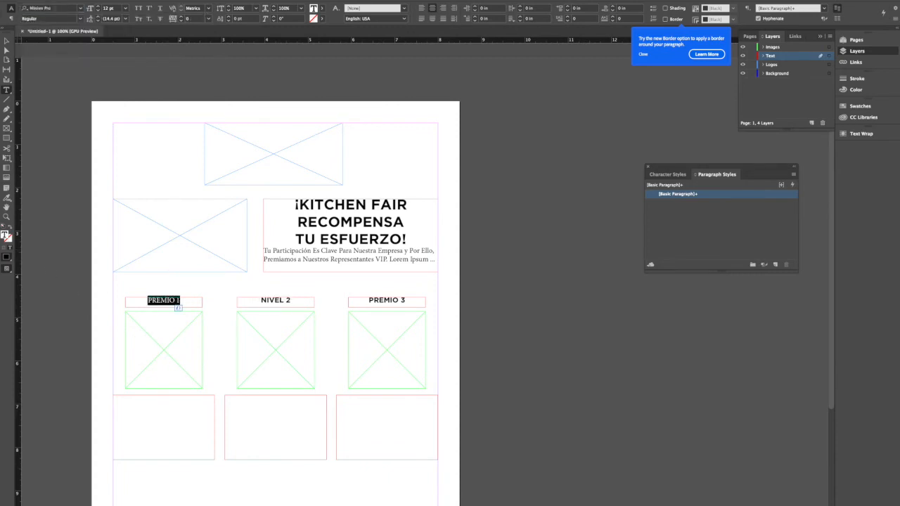
pyautogui.click(55, 7)
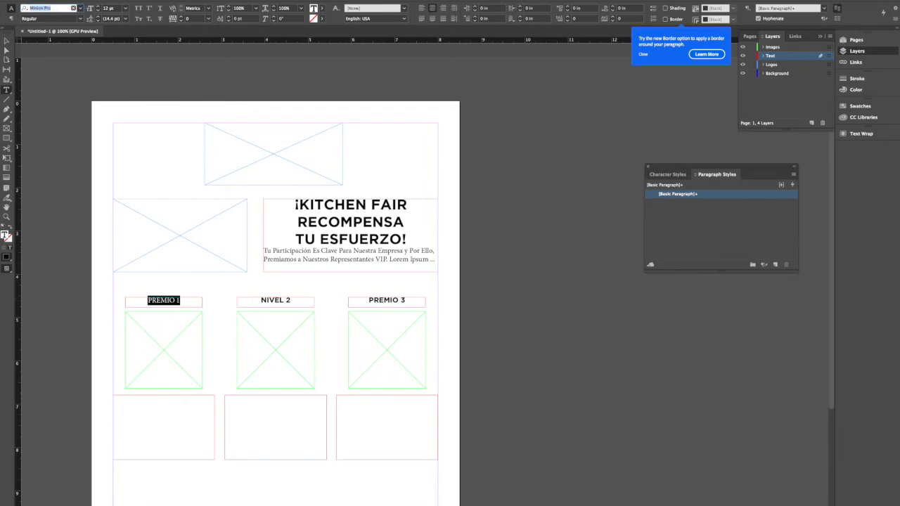
pyautogui.write('GOTHAM BN')
pyautogui.press('BackSpace')
pyautogui.write('OLD')
pyautogui.press('Return')
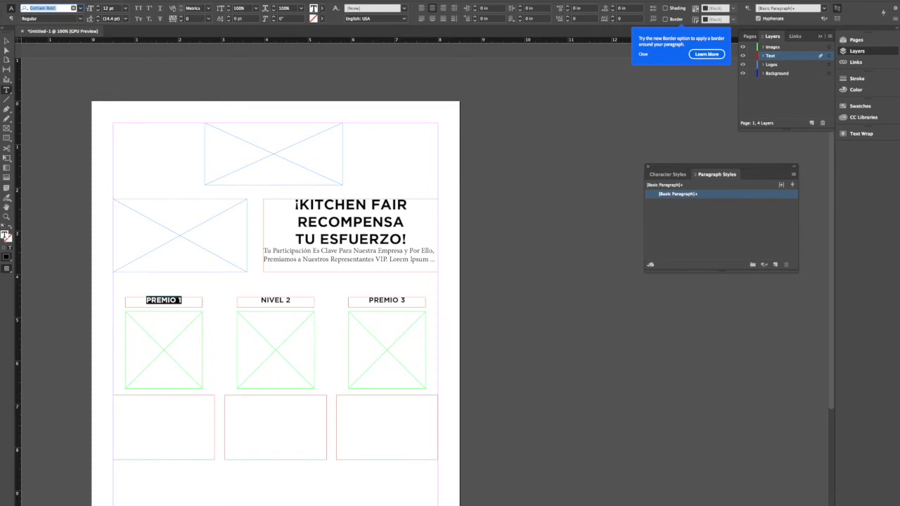
pyautogui.click(7, 41)
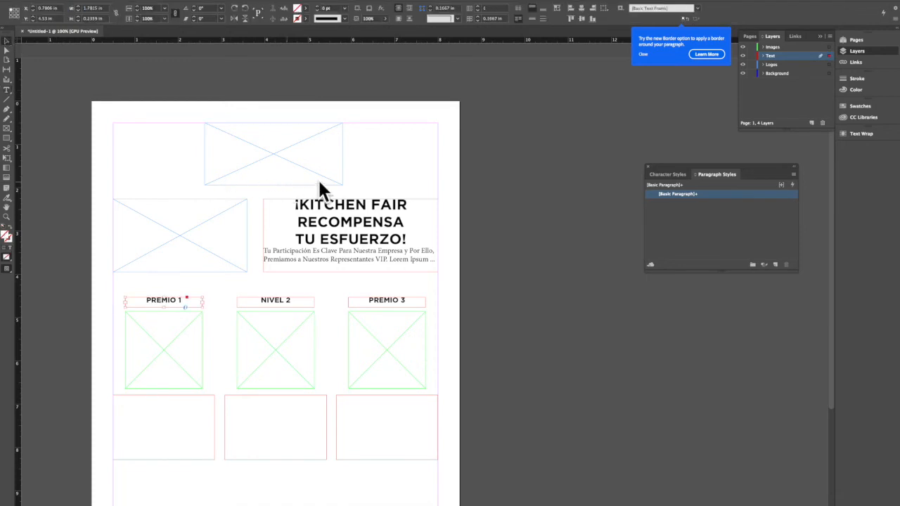
# - Place the Kitchen Fair logo JPG from the Downloads folder into the logo frame at the top of the page
pyautogui.click(311, 149)
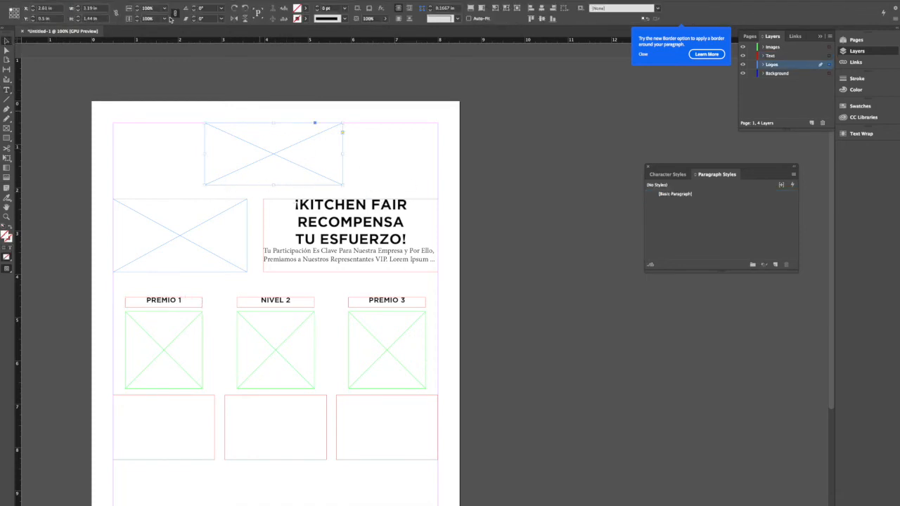
pyautogui.click(19, 0)
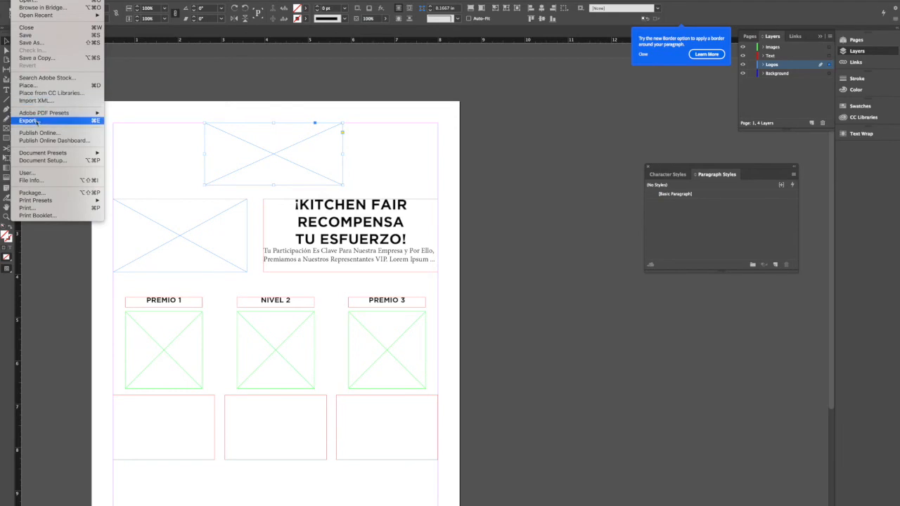
pyautogui.click(32, 85)
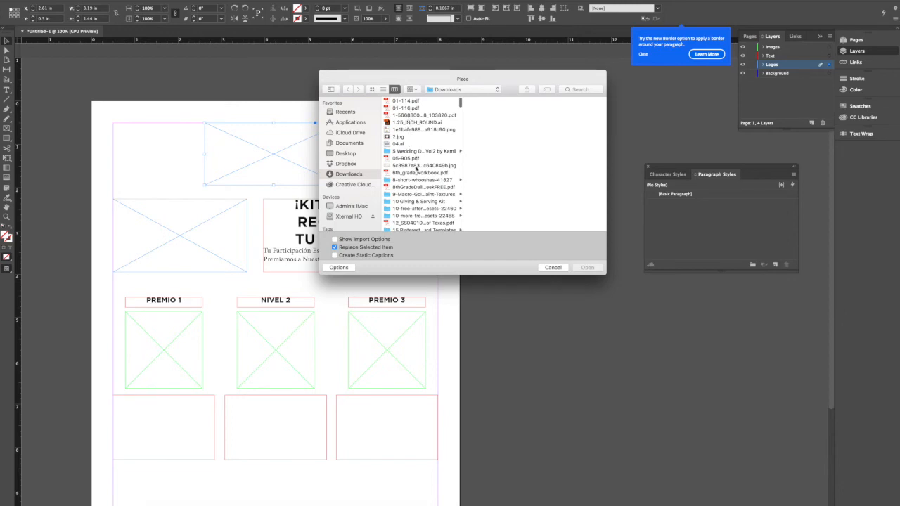
pyautogui.click(417, 165)
pyautogui.click(588, 268)
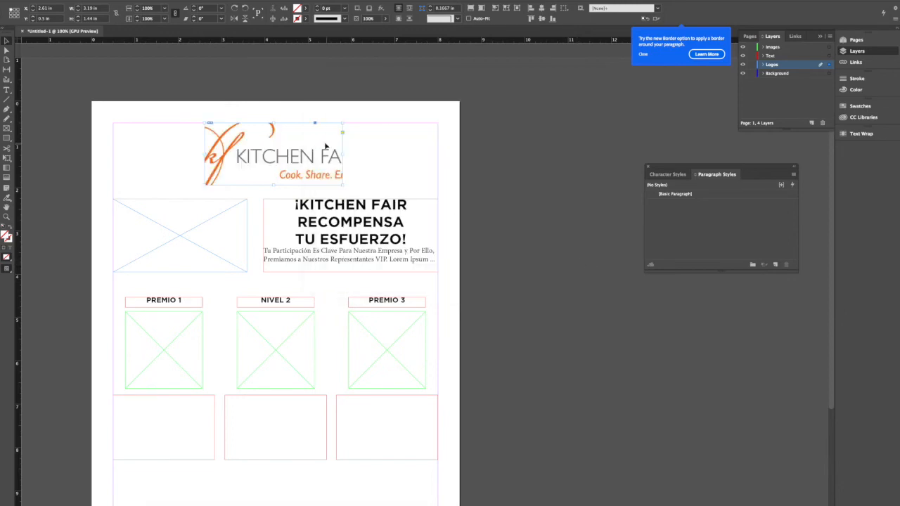
# - Fit the Kitchen Fair logo proportionally inside its frame
pyautogui.rightClick(279, 156)
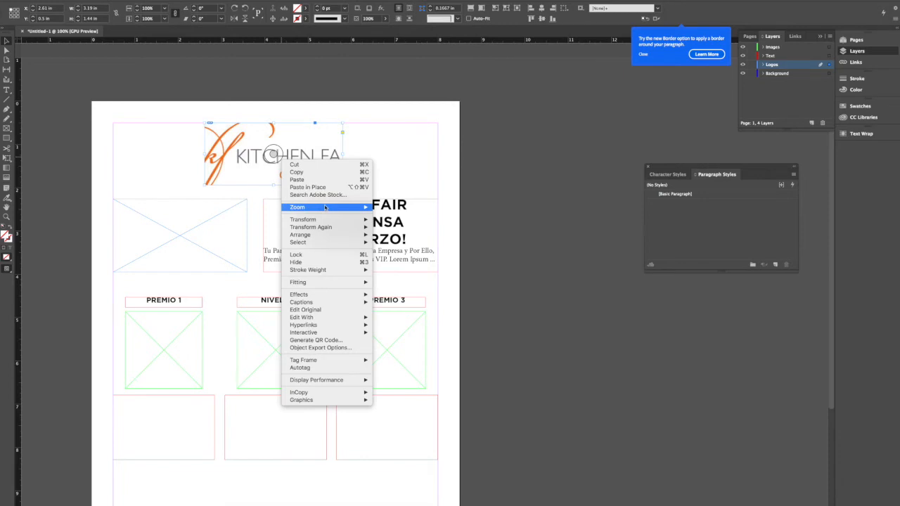
pyautogui.moveTo(327, 283)
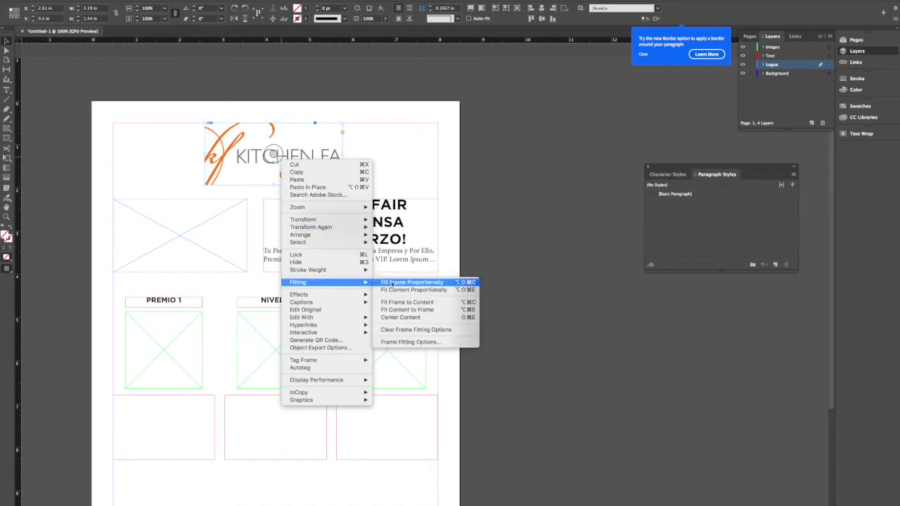
pyautogui.click(393, 290)
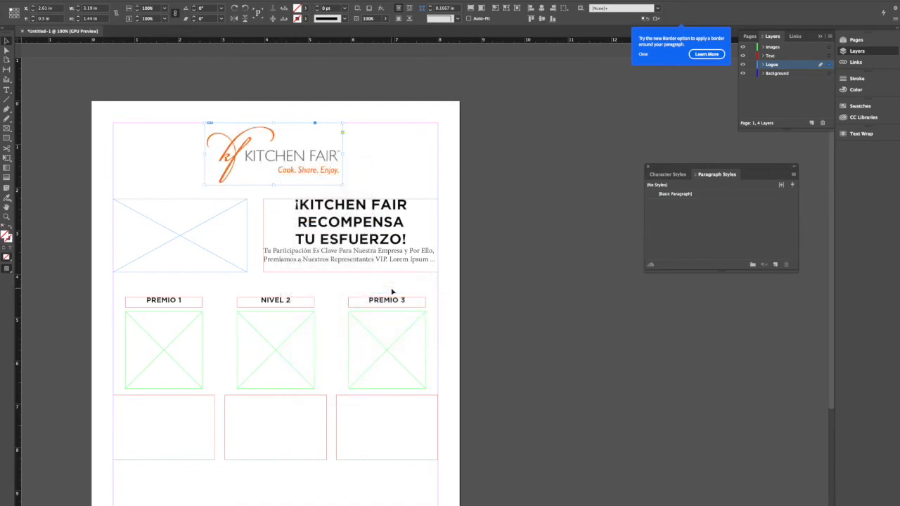
pyautogui.click(197, 103)
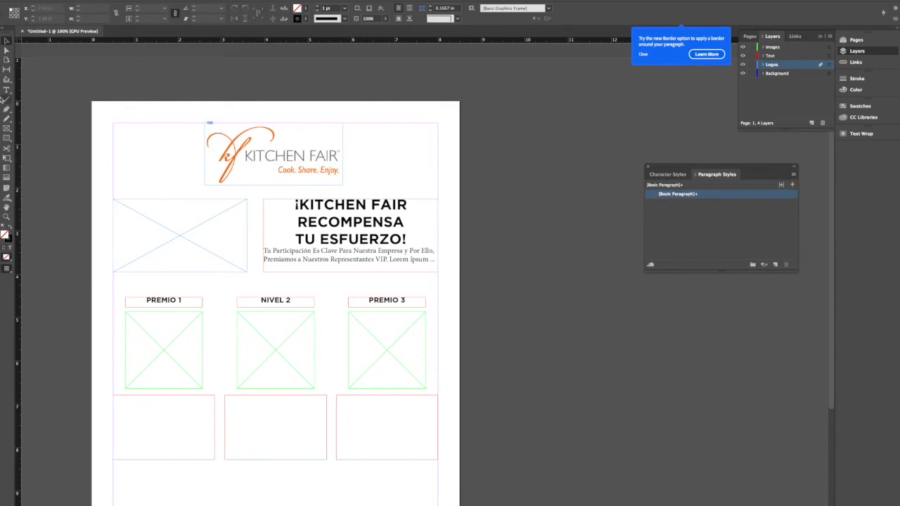
pyautogui.click(159, 215)
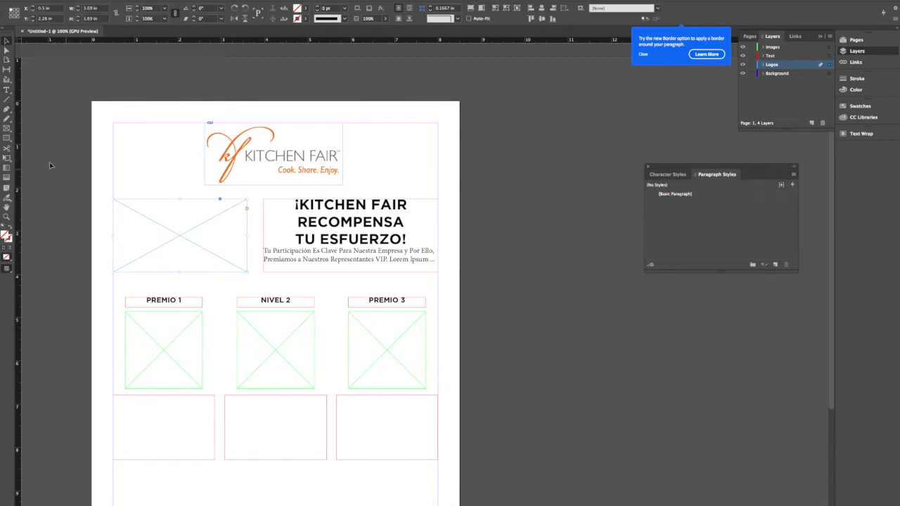
pyautogui.click(7, 130)
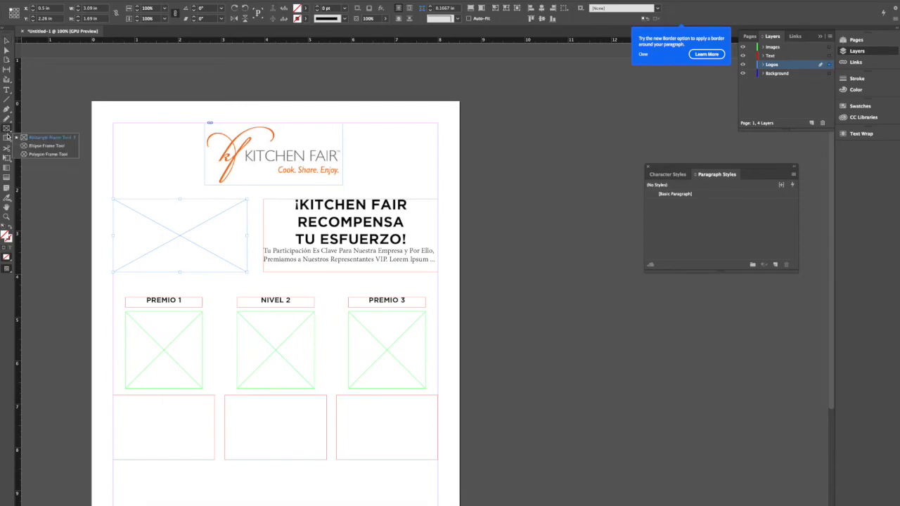
pyautogui.click(7, 141)
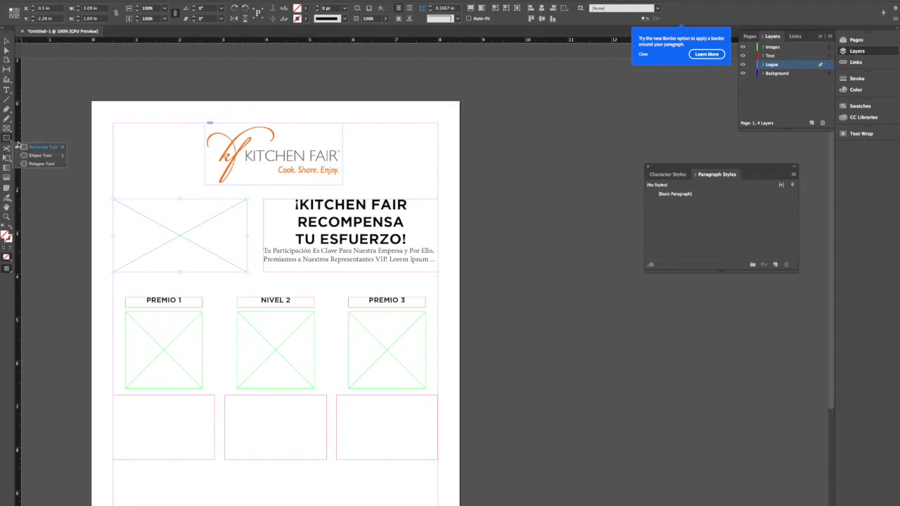
pyautogui.click(35, 147)
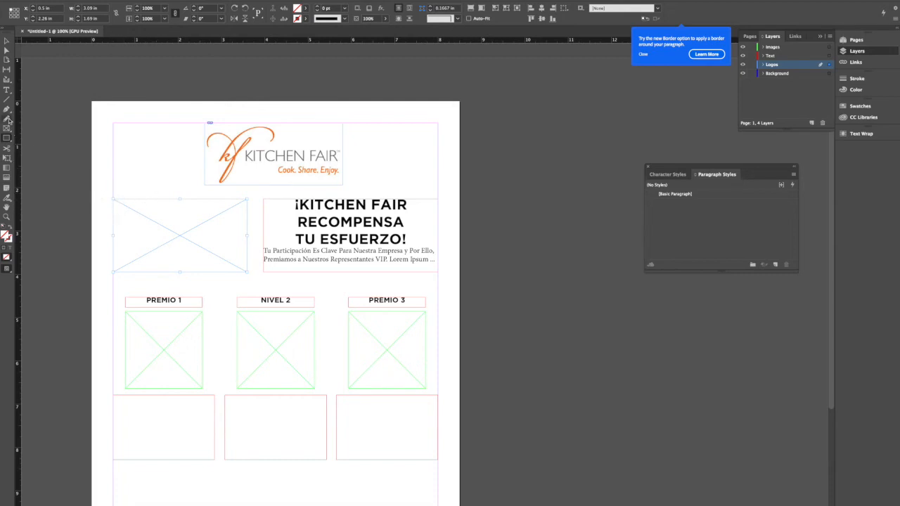
# - Draw a small text frame in the middle of the empty logo frame beside the headline and enter "(TU PUEDES LOGO)"
pyautogui.click(7, 90)
pyautogui.moveTo(147, 223); pyautogui.dragTo(207, 243)
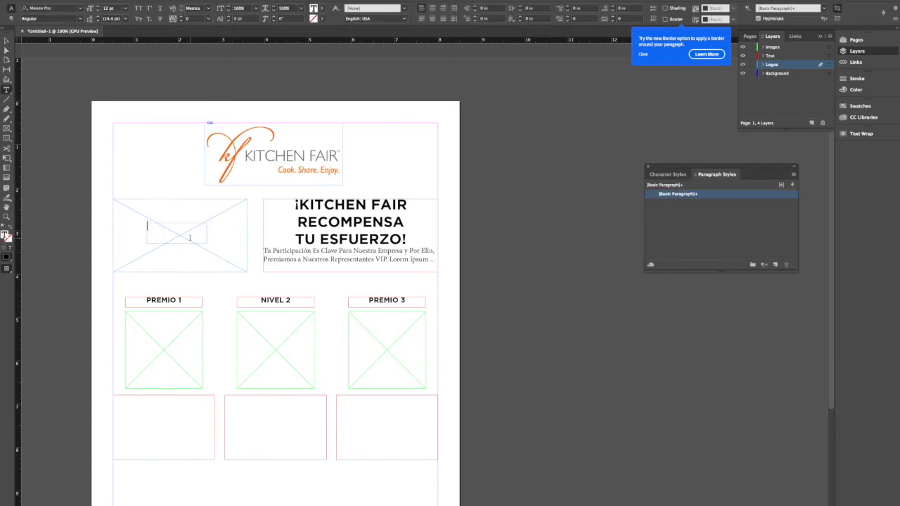
pyautogui.write('TU PUEDES LOGO')
pyautogui.click(6, 41)
# - Center the "(TU PUEDES LOGO)" placeholder text in its frame
pyautogui.doubleClick(162, 236)
pyautogui.press('super+a')
pyautogui.click(432, 8)
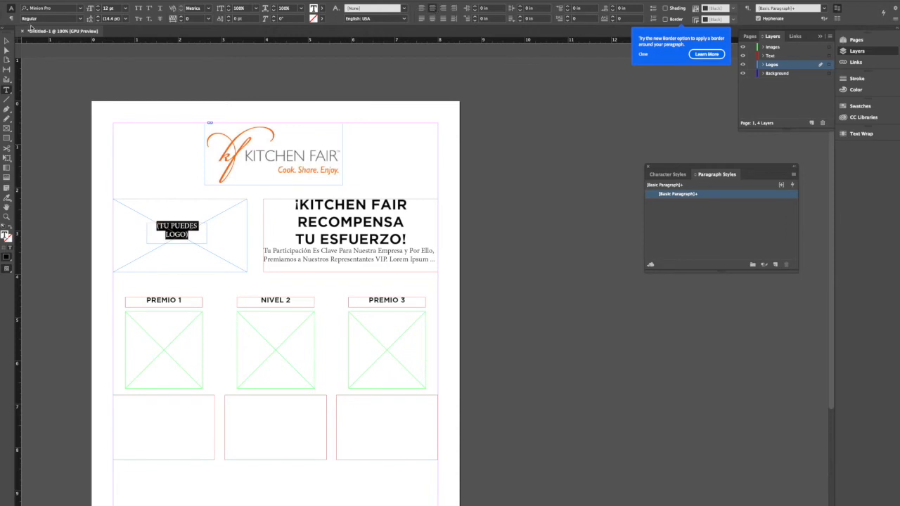
pyautogui.click(6, 41)
pyautogui.click(81, 107)
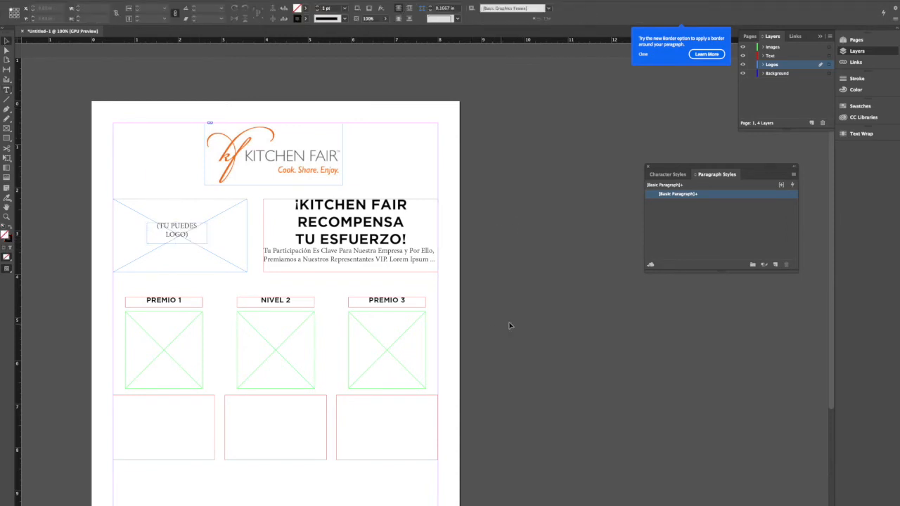
# - Enter "Desde los Primeros 90 Días:" in the text frame below the first column's image
pyautogui.scroll(-3, 511, 325)
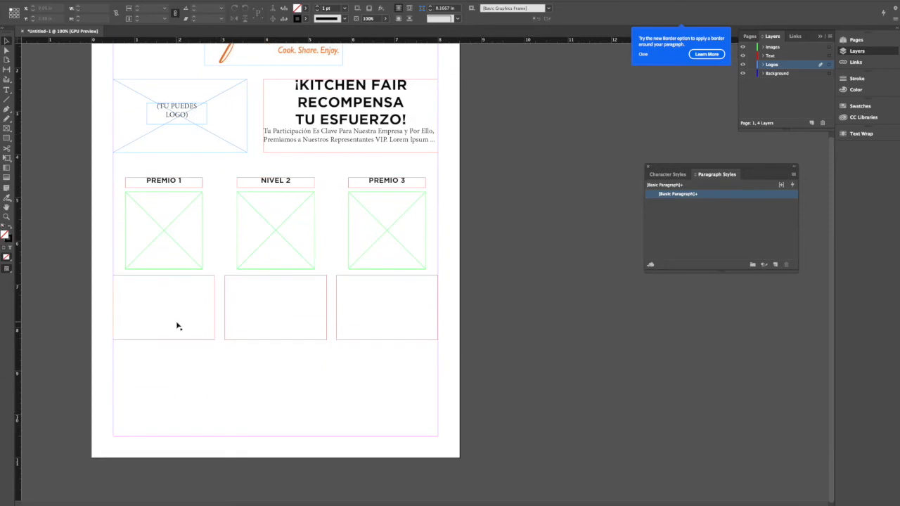
pyautogui.doubleClick(127, 286)
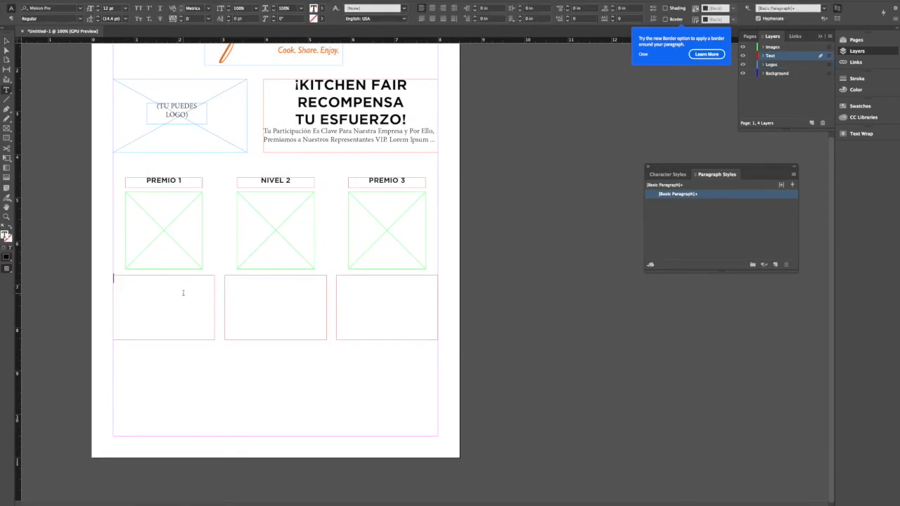
pyautogui.write('(TU')
pyautogui.press('BackSpace')
pyautogui.press('BackSpace')
pyautogui.press('BackSpace')
pyautogui.write('Desde lo')
pyautogui.write('s Primeros')
pyautogui.write(' 90 D')
pyautogui.write('ías')
pyautogui.write(':')
# - Replace "Desde" with "A Partir de" in the first column's description and center the line
pyautogui.doubleClick(130, 279)
pyautogui.write('A Partir de')
pyautogui.press('super+a')
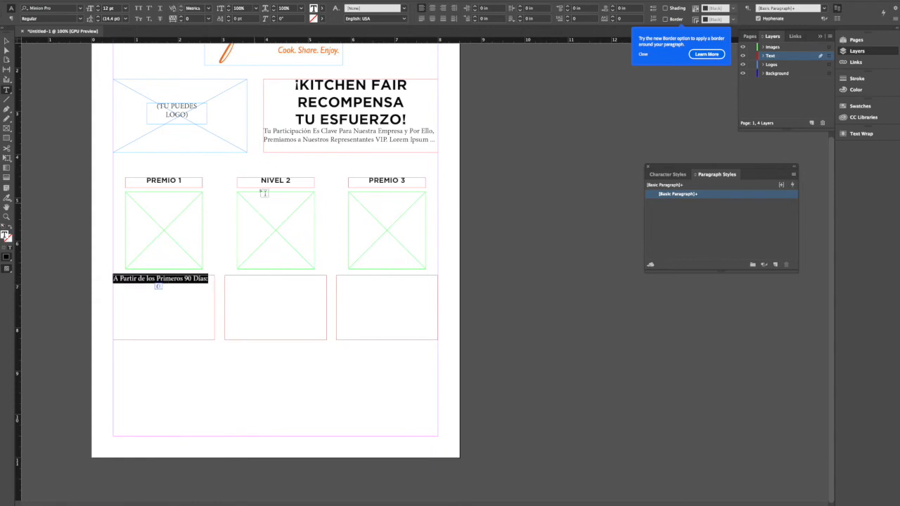
pyautogui.click(431, 8)
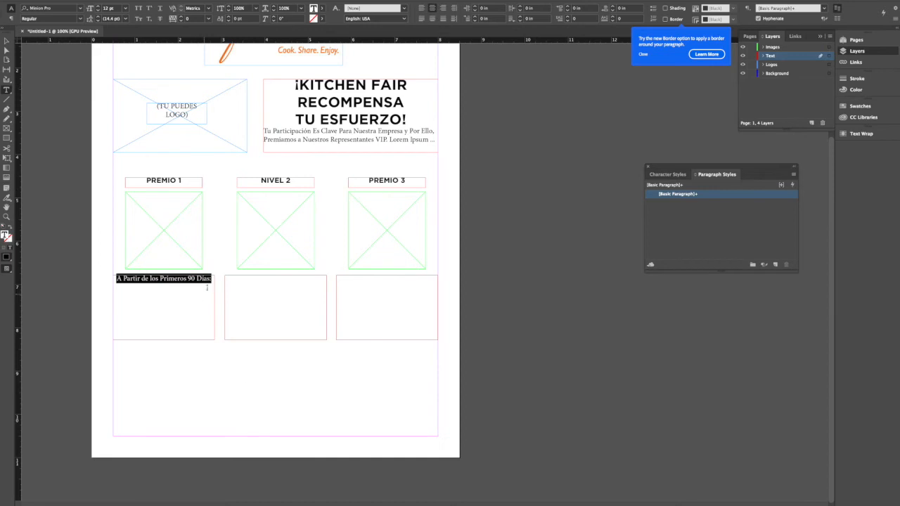
# - Add the lines "• Una Playera Polo" and "ó" below the first column's opening description line
pyautogui.click(211, 279)
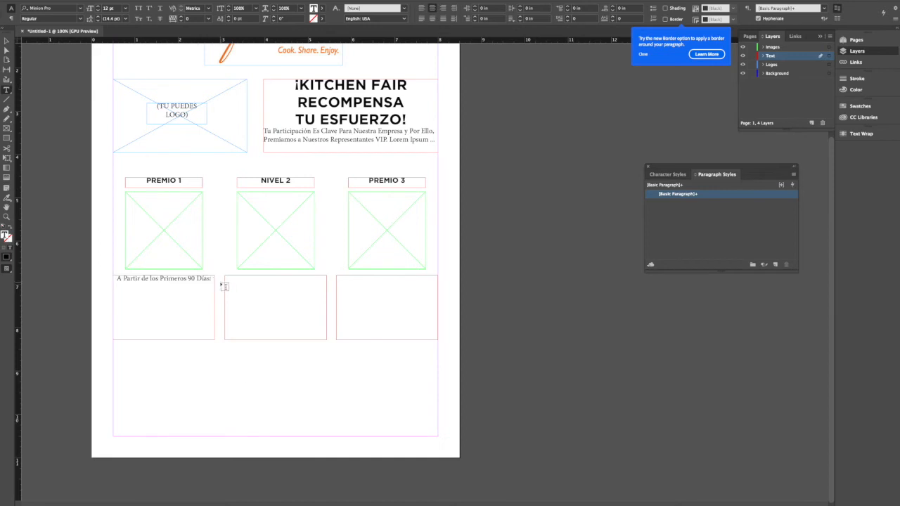
pyautogui.write('• Una Playera Polo')
pyautogui.write('6')
pyautogui.press('Return')
# - Add the bullet line "• Un Mandil Marca Kitchen Fair" at the end of the first column's description
pyautogui.write('•Un')
pyautogui.press('BackSpace')
pyautogui.press('BackSpace')
pyautogui.write('Un Mandil Marca ')
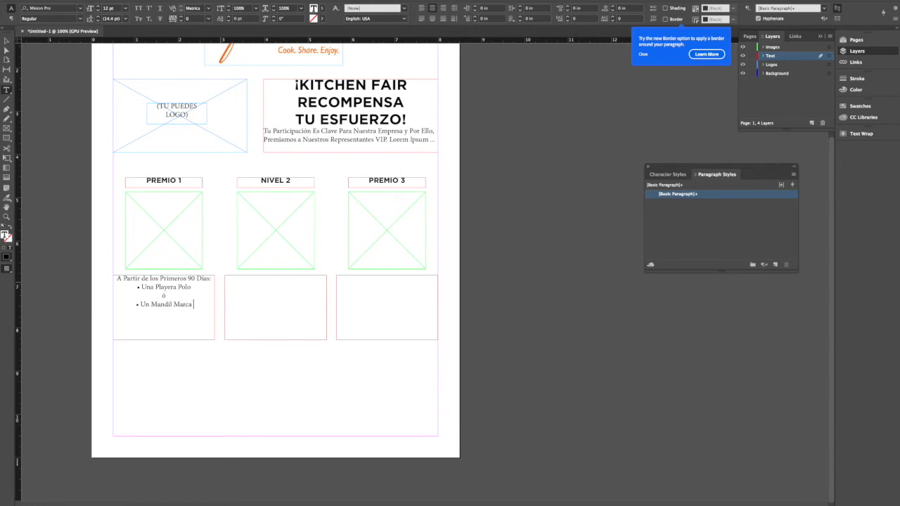
pyautogui.write('Kitchen Fair')
# - Try Gotham Black on the line "A Partir de los Primeros 90 Días:", and set it in Gotham Medium instead
pyautogui.tripleClick(173, 279)
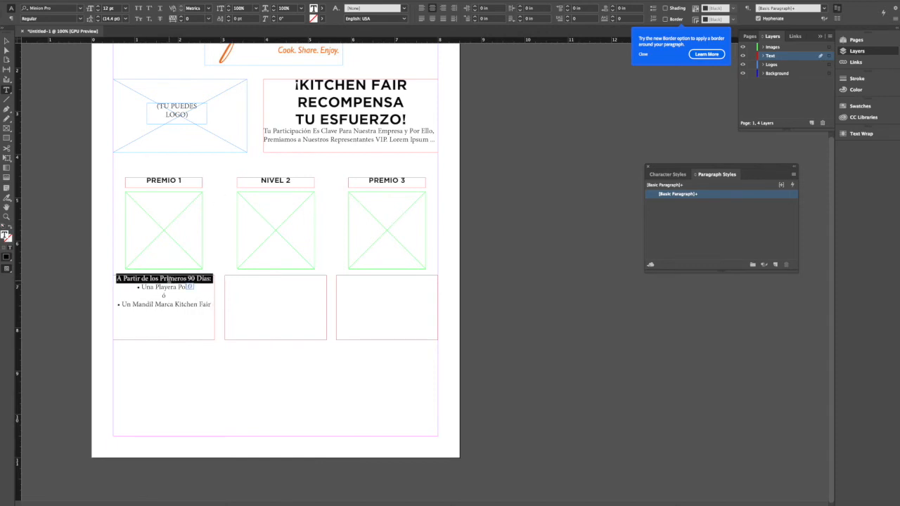
pyautogui.click(71, 9)
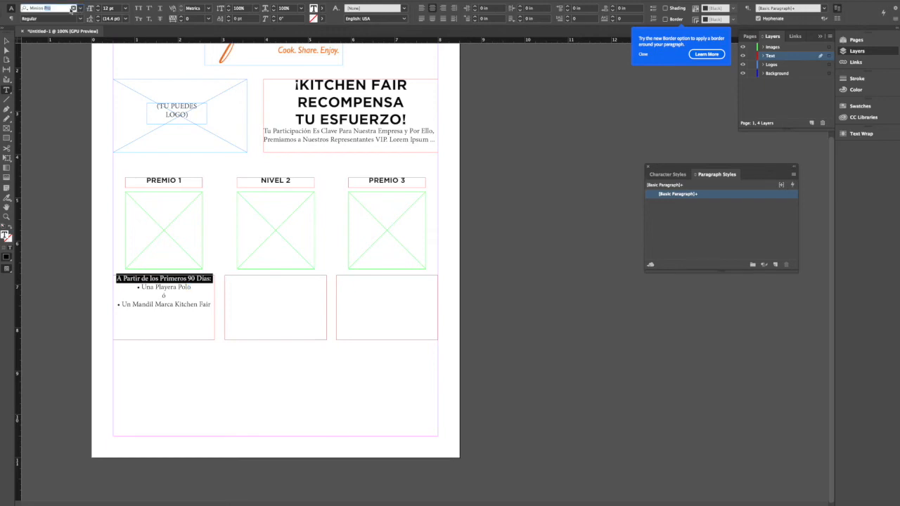
pyautogui.write('Gotham Black')
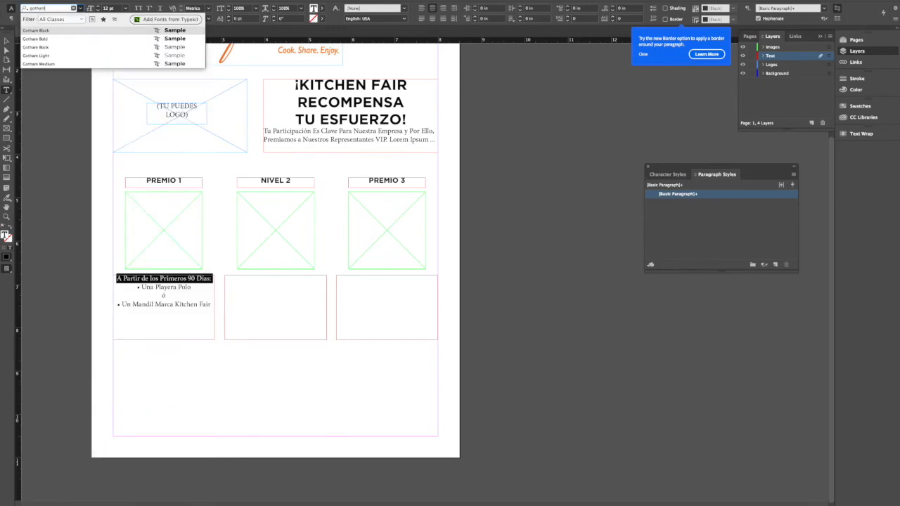
pyautogui.press('Return')
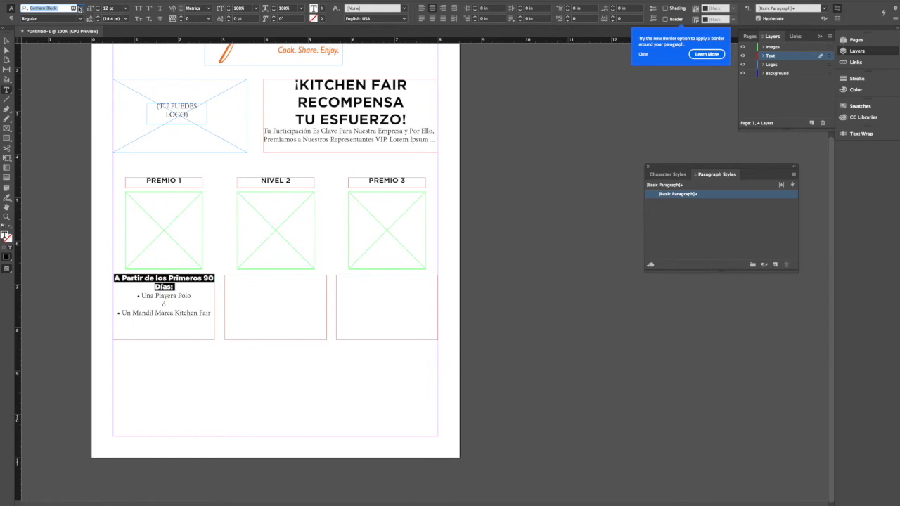
pyautogui.click(80, 8)
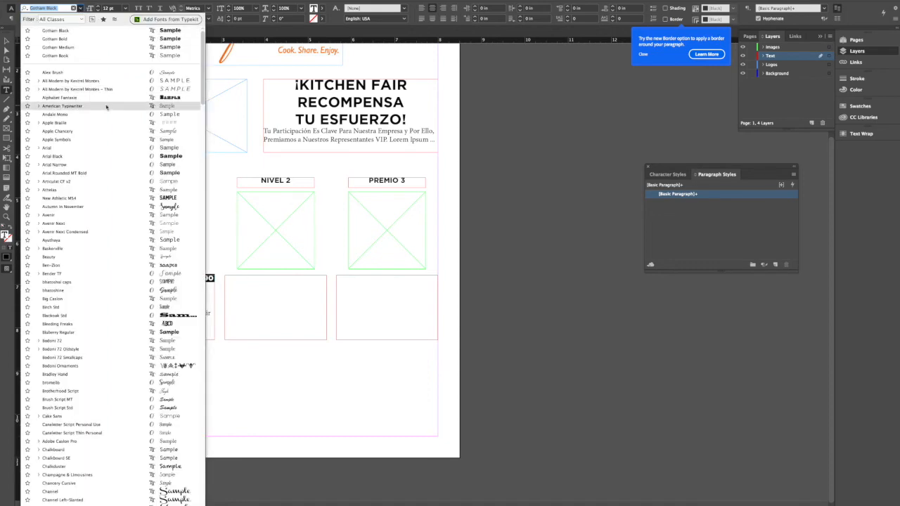
pyautogui.click(89, 47)
# - Try a 10 pt size on the line "A Partir de los Primeros 90 Días:" and return it to 12 pt
pyautogui.click(98, 10)
pyautogui.click(97, 10)
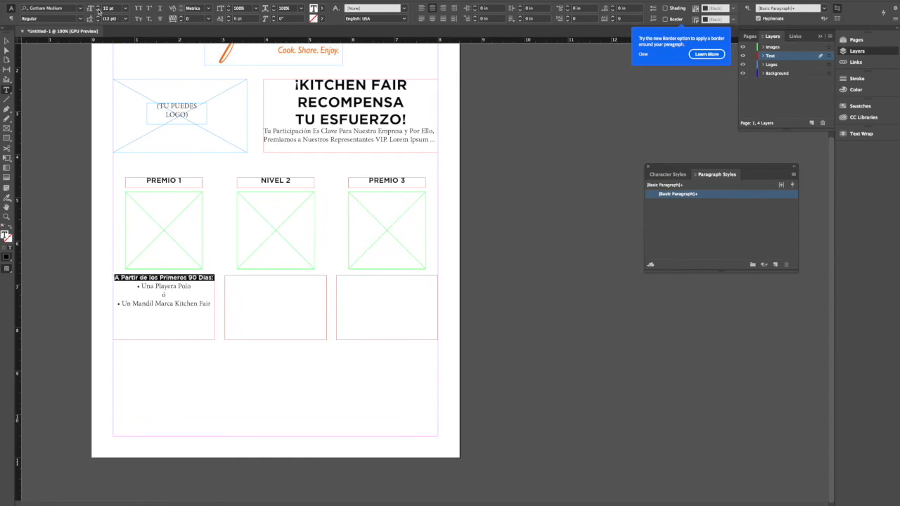
pyautogui.click(98, 6)
pyautogui.click(98, 7)
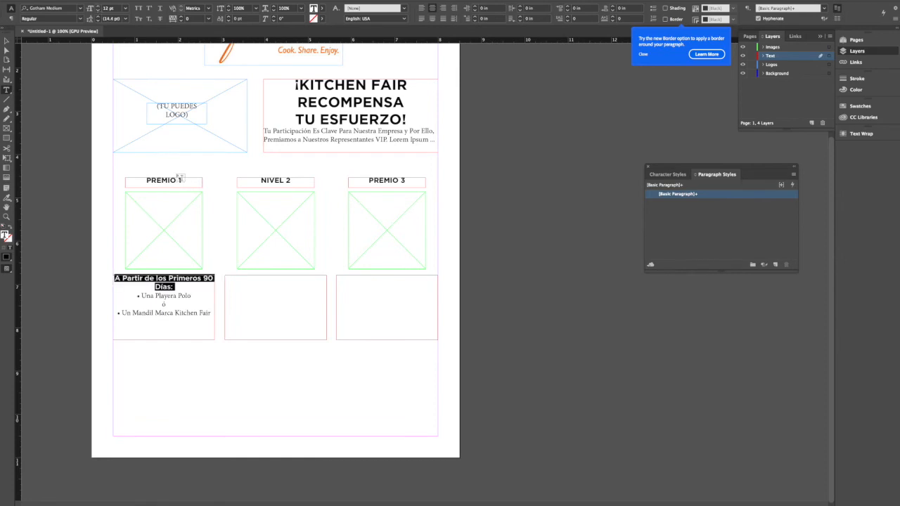
pyautogui.click(178, 296)
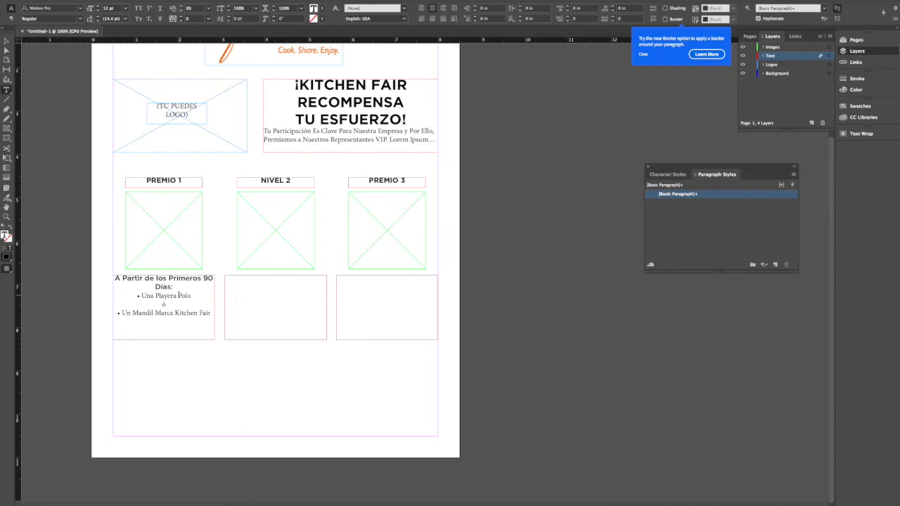
# - Increase the font size of the line "A Partir de los Primeros 90 Días:" to 14 pt
pyautogui.moveTo(173, 286); pyautogui.dragTo(87, 267)
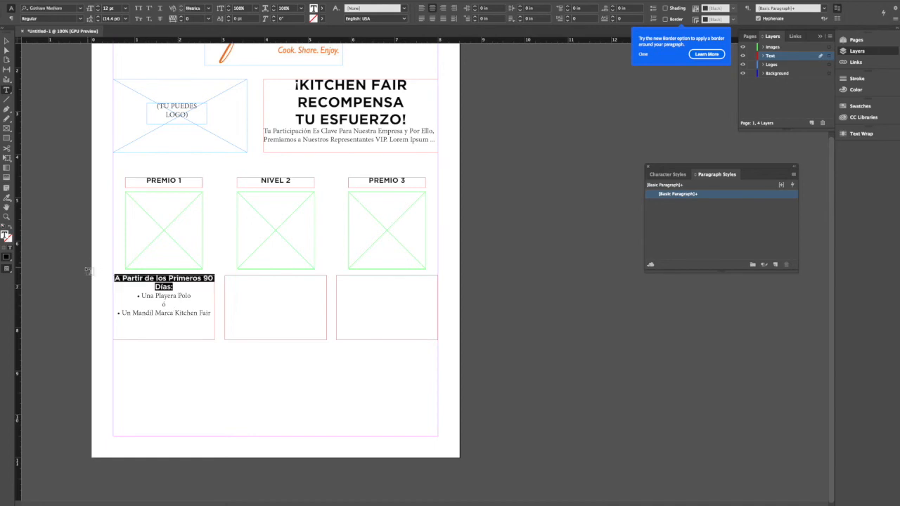
pyautogui.click(98, 6)
pyautogui.click(97, 7)
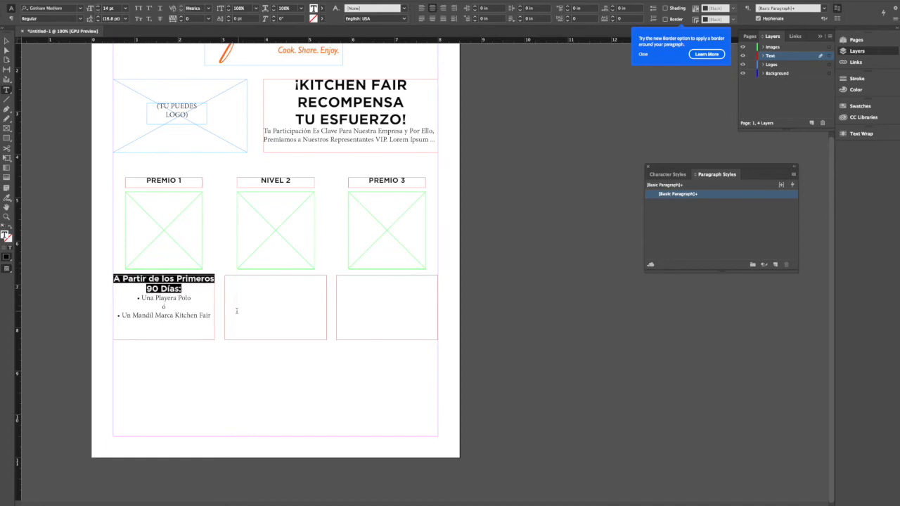
# - Break the first column's heading before "Primeros" and increase the leading of the line "• Una Playera Polo"
pyautogui.click(179, 280)
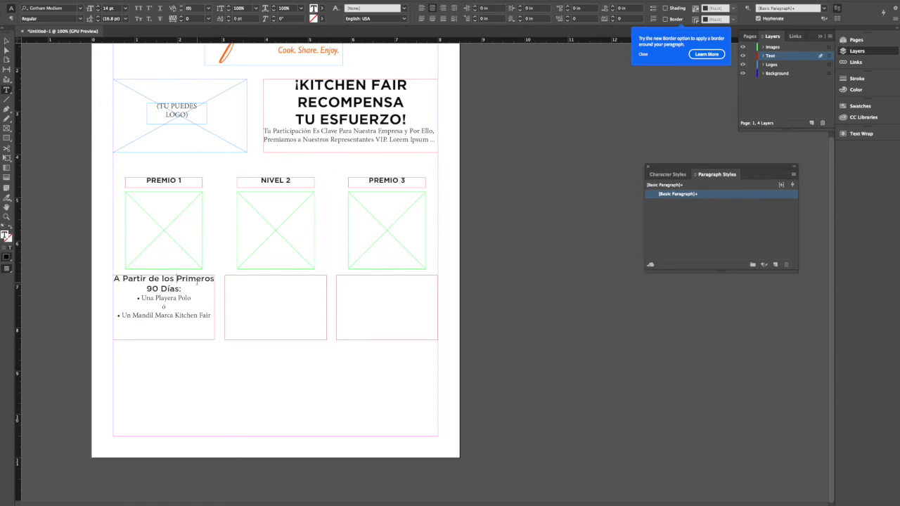
pyautogui.hotkey('shift', 'Return')
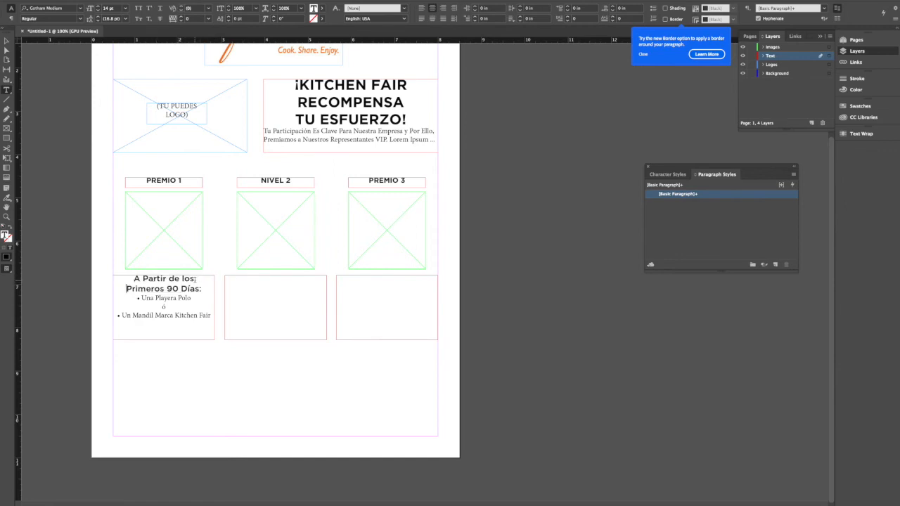
pyautogui.tripleClick(175, 298)
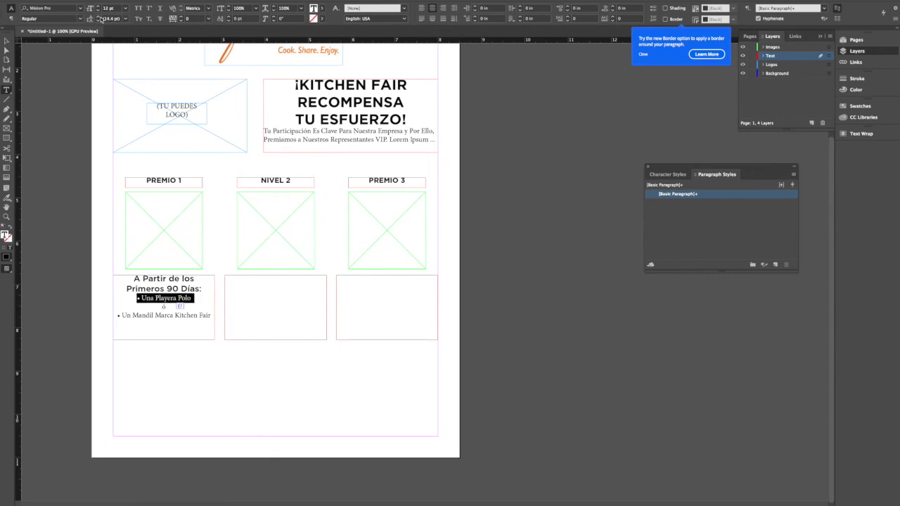
pyautogui.click(98, 17)
pyautogui.click(98, 17)
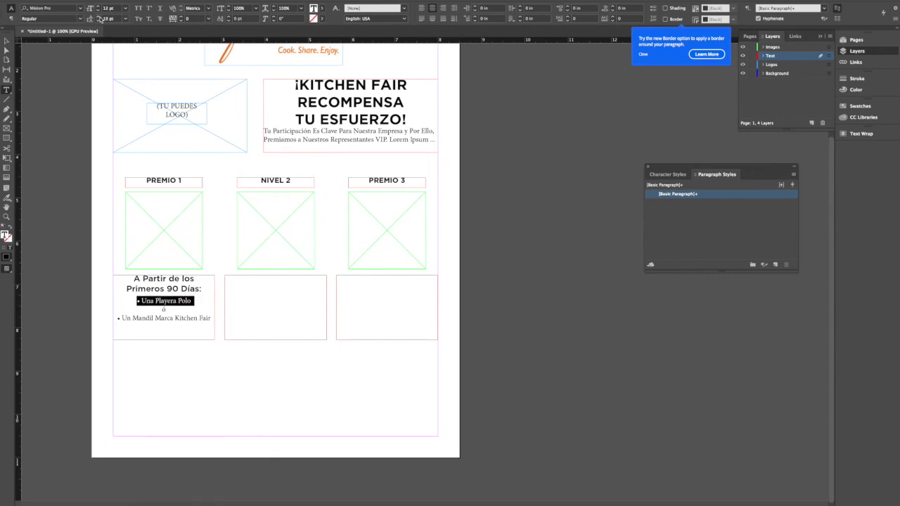
# - Copy the first column's entire prize description into the empty text frame of the second column
pyautogui.click(134, 281)
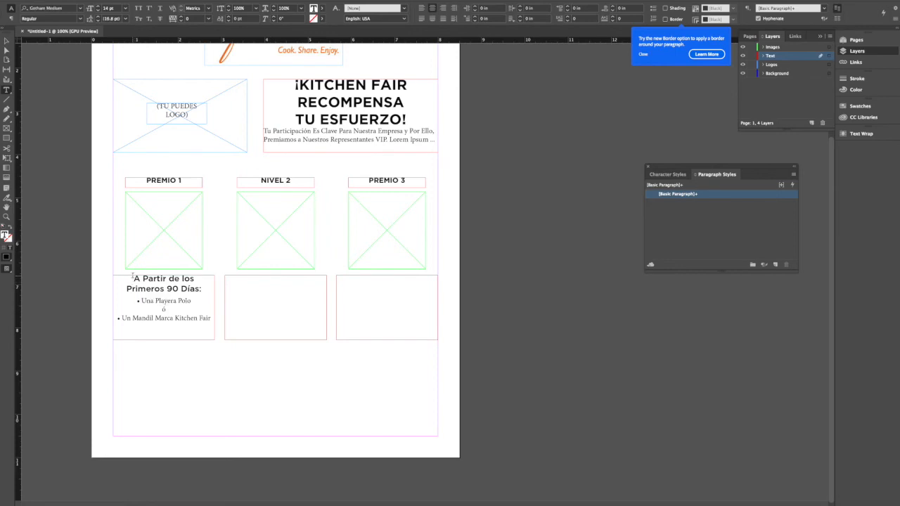
pyautogui.moveTo(134, 281); pyautogui.dragTo(237, 345)
pyautogui.hotkey('ctrl', 'c')
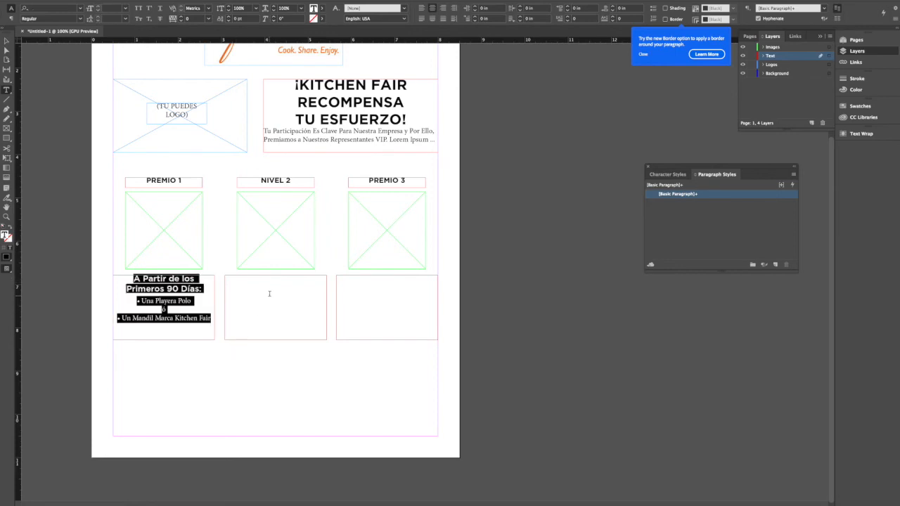
pyautogui.click(268, 293)
pyautogui.hotkey('ctrl', 'v')
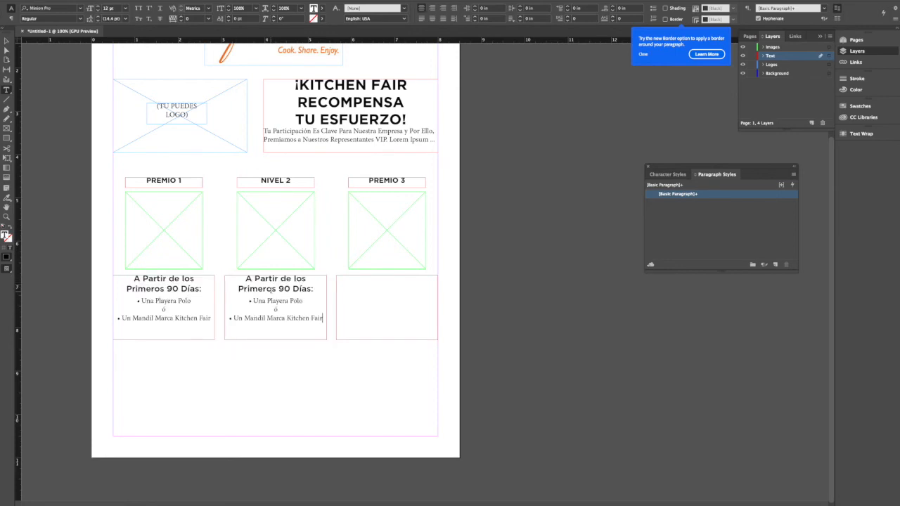
# - Replace the heading of the second column's description with "De 6 a 9 Meses:"
pyautogui.moveTo(246, 278); pyautogui.dragTo(314, 288)
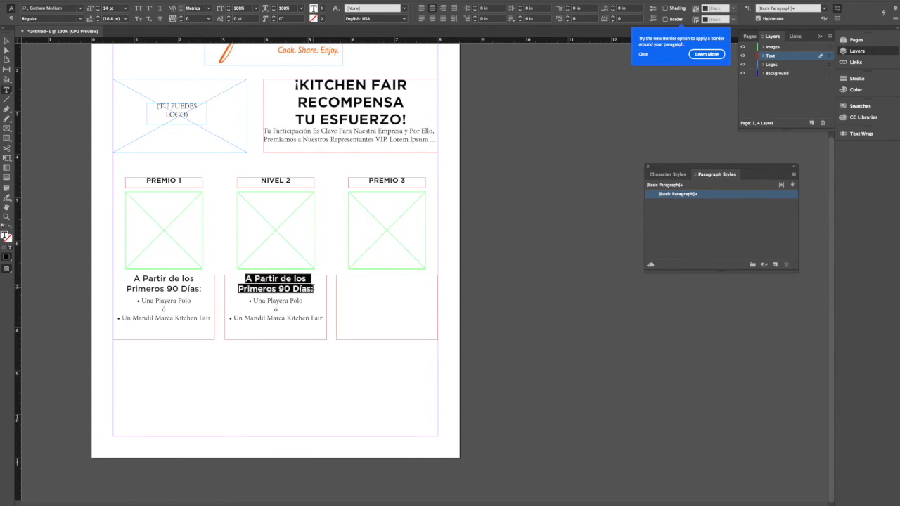
pyautogui.write('De')
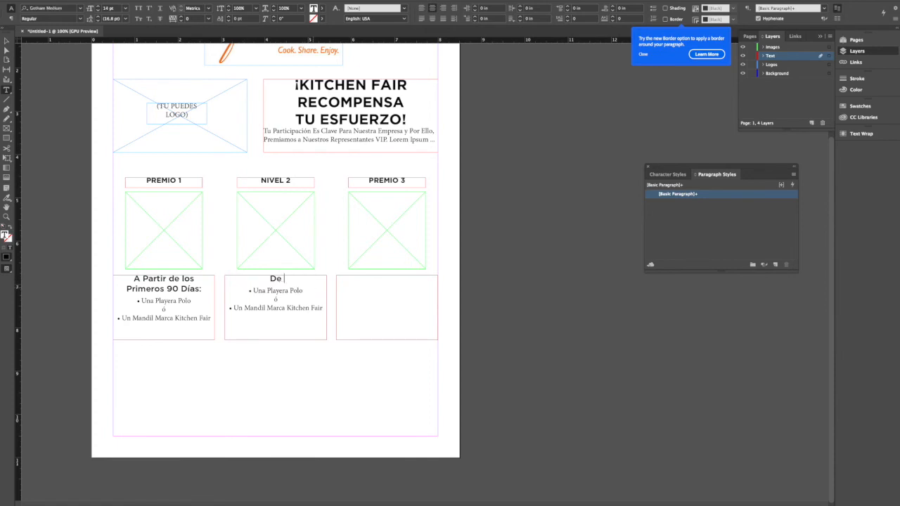
pyautogui.write(' 6 a 9  Meses:')
# - Paste the copied prize description into the empty text frame under the third image placeholder
pyautogui.click(389, 282)
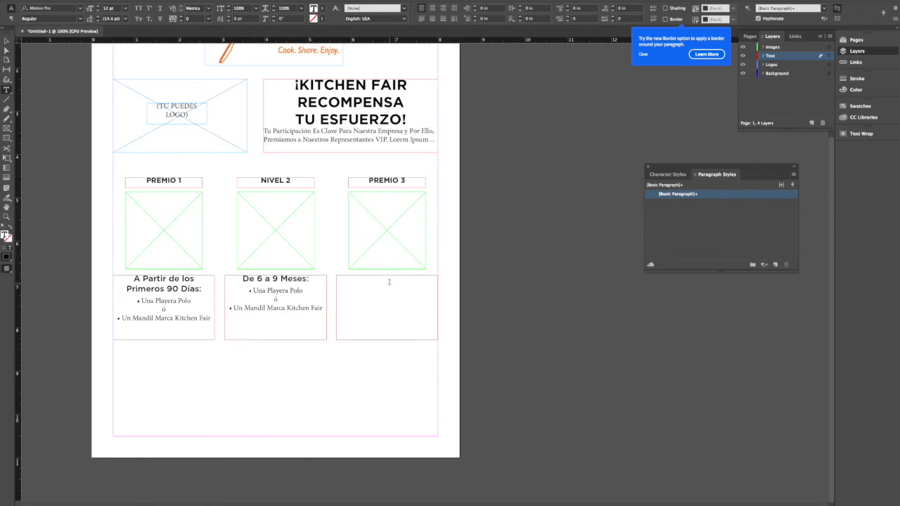
pyautogui.write('D')
pyautogui.hotkey('ctrl', 'v')
# - Replace the heading of the third column's description with "En Tu Primer Aniversario:"
pyautogui.moveTo(357, 278); pyautogui.dragTo(423, 289)
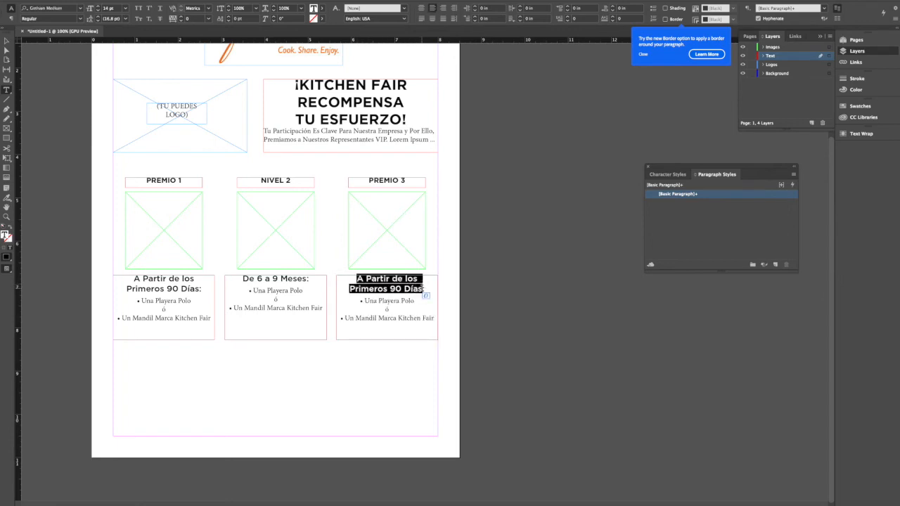
pyautogui.write('En T')
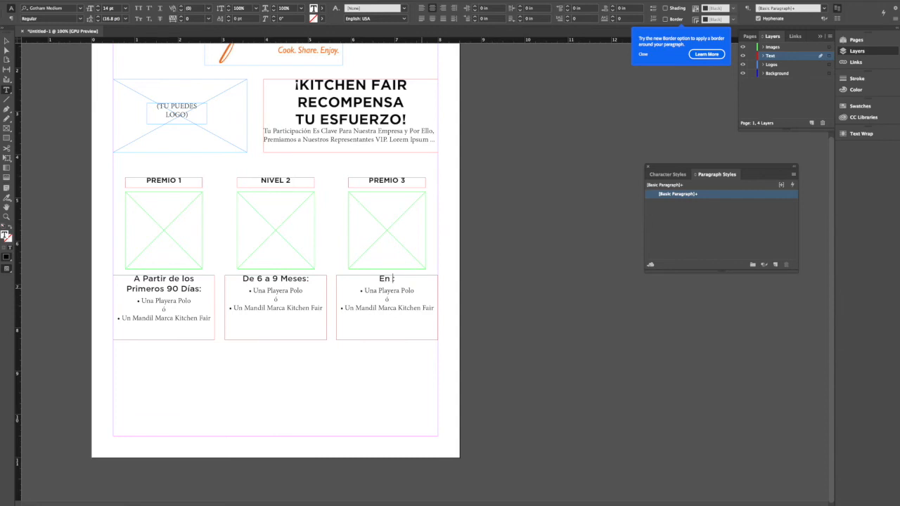
pyautogui.write('u Primer Aniversario')
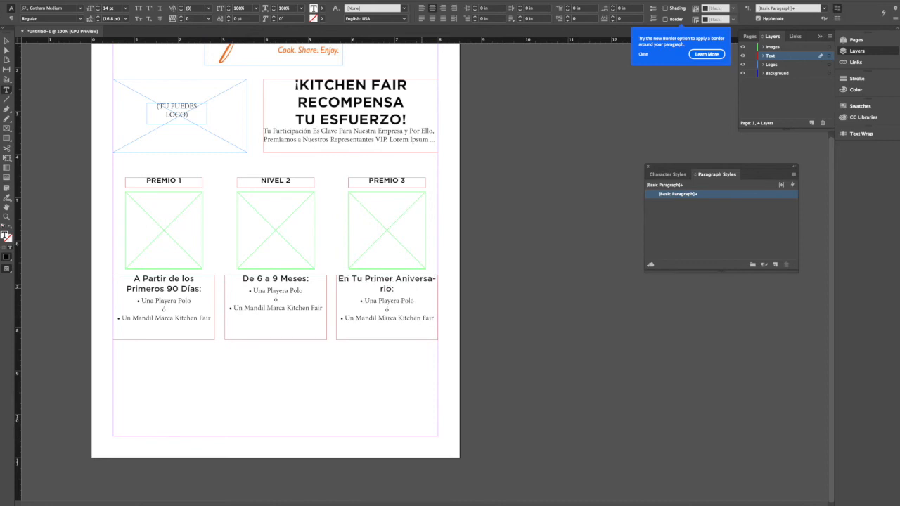
pyautogui.write(':')
# - Reduce the heading "En Tu Primer Aniversario:" to 13 pt so it fits on one line
pyautogui.moveTo(420, 291); pyautogui.dragTo(338, 278)
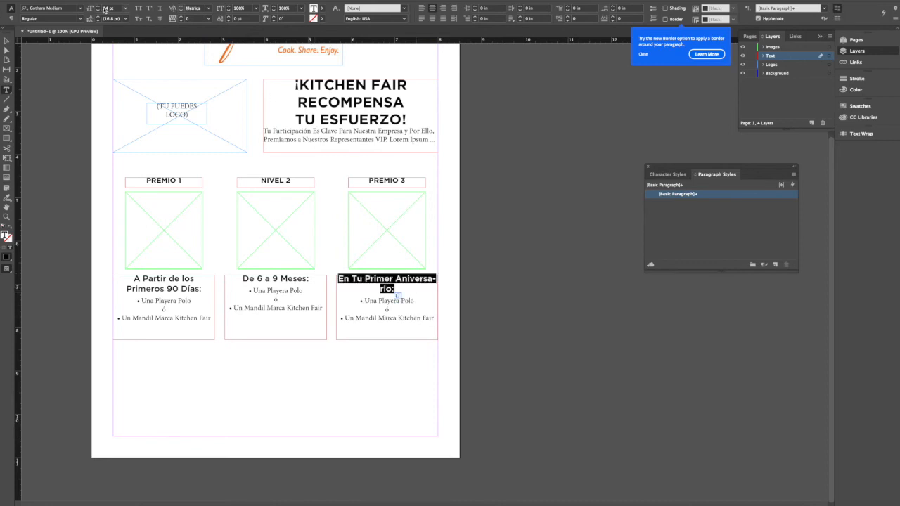
pyautogui.click(98, 10)
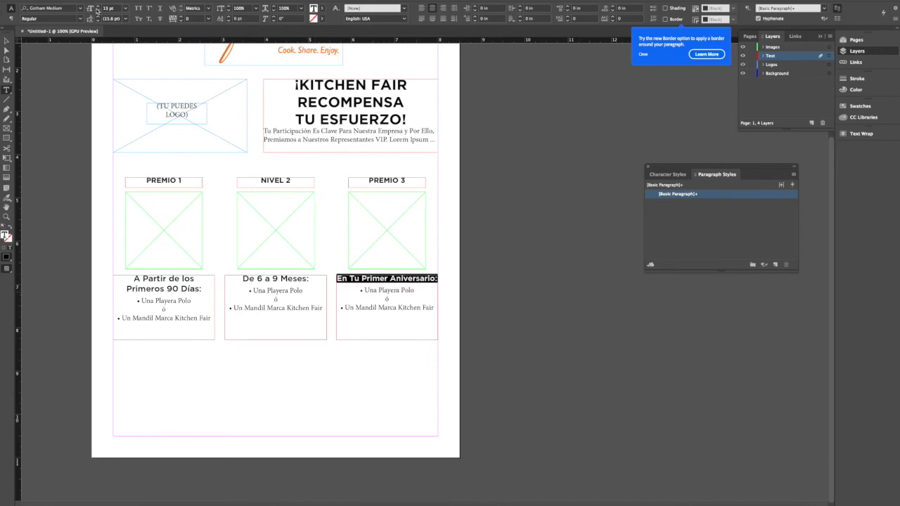
pyautogui.click(382, 295)
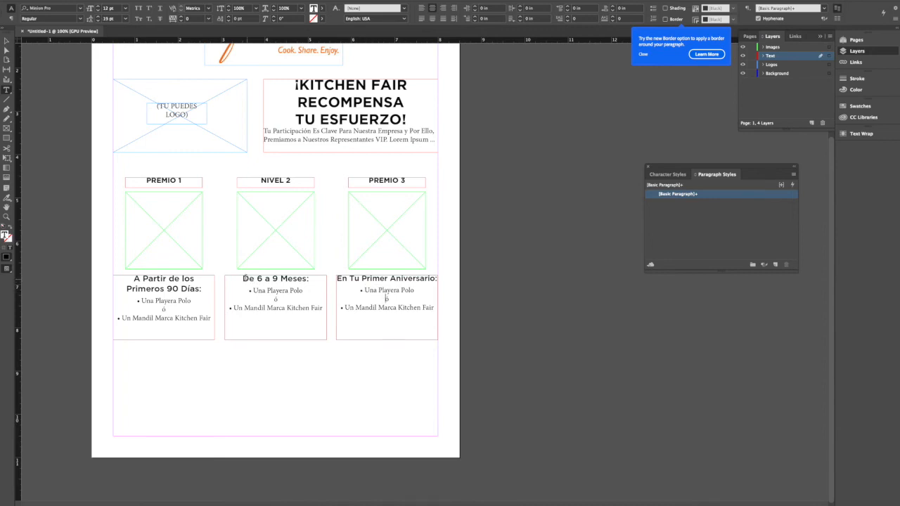
# - On the Background layer, draw a wavy Pen path from the page's left margin to its right margin, just above the column titles
pyautogui.click(6, 40)
pyautogui.click(28, 69)
pyautogui.scroll(1, 95, 101)
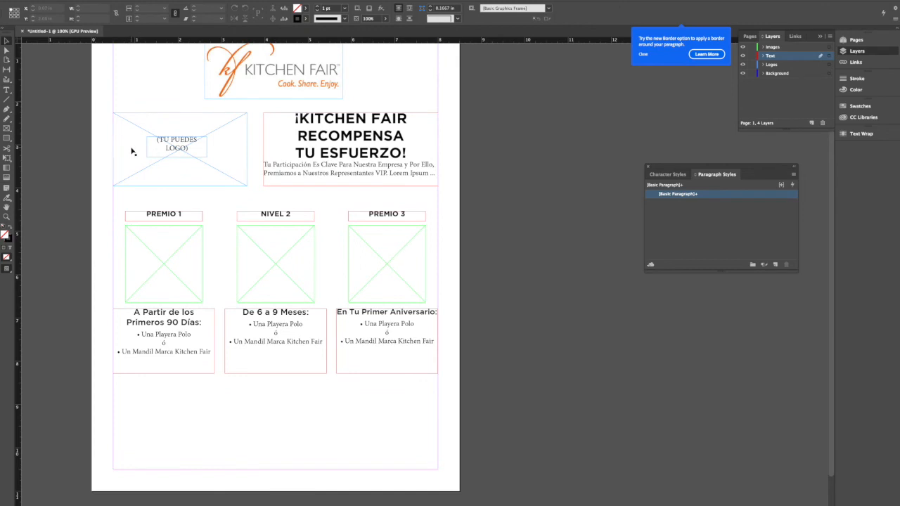
pyautogui.click(788, 74)
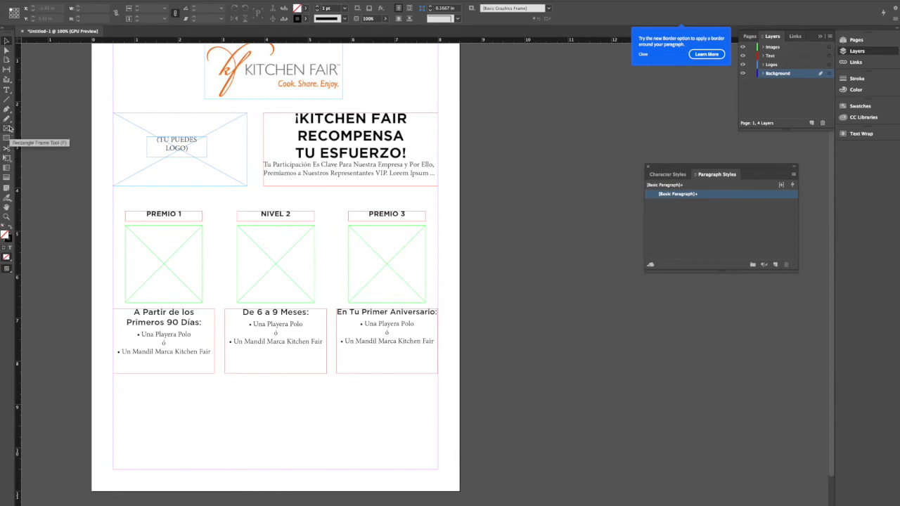
pyautogui.press('p')
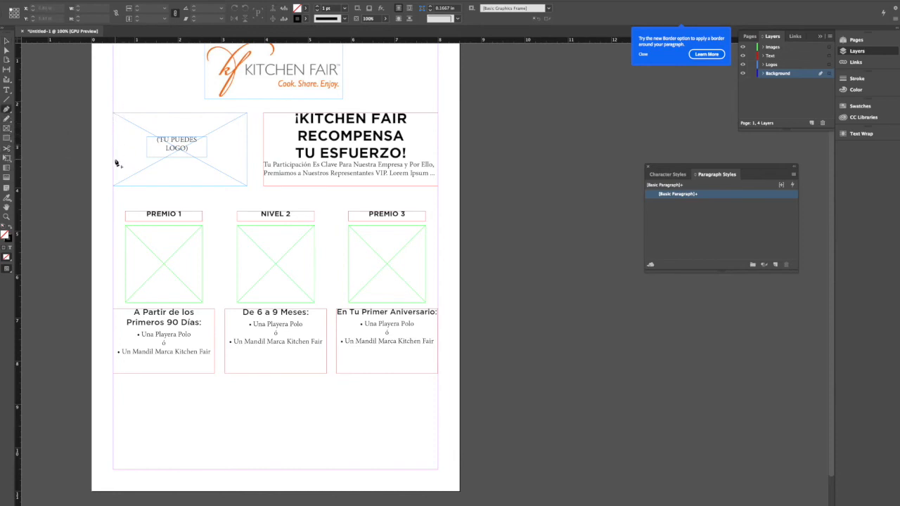
pyautogui.click(114, 182)
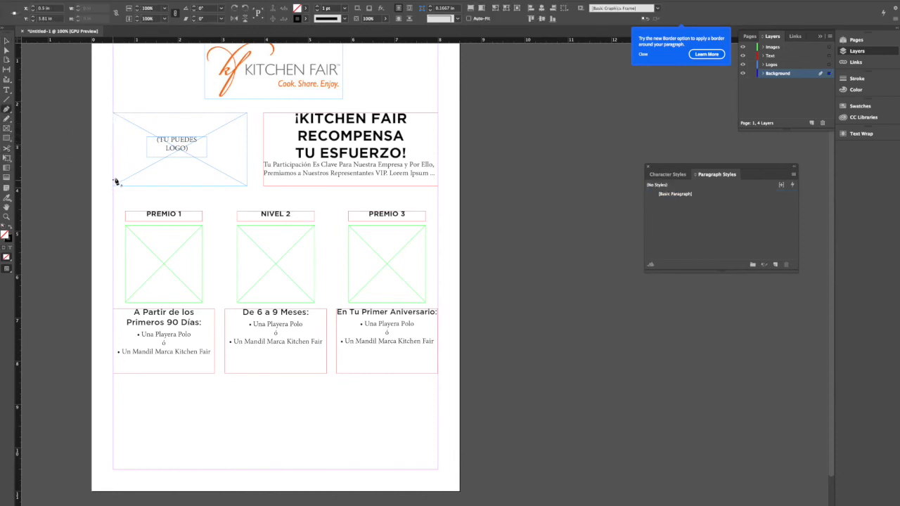
pyautogui.moveTo(282, 196); pyautogui.dragTo(355, 221)
pyautogui.click(275, 190)
pyautogui.moveTo(439, 184); pyautogui.dragTo(495, 149)
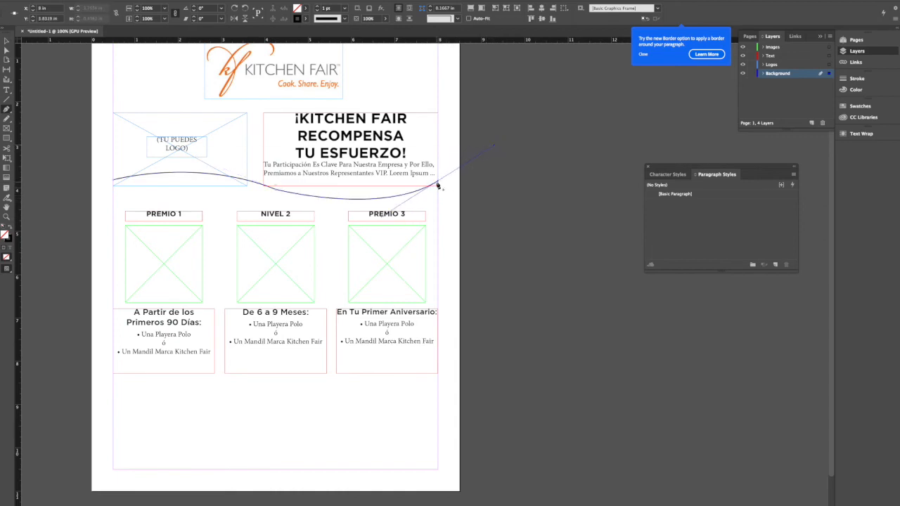
# - Continue the wavy path down the right margin and along the bottom margin, and close it at its starting point
pyautogui.click(439, 184)
pyautogui.click(438, 470)
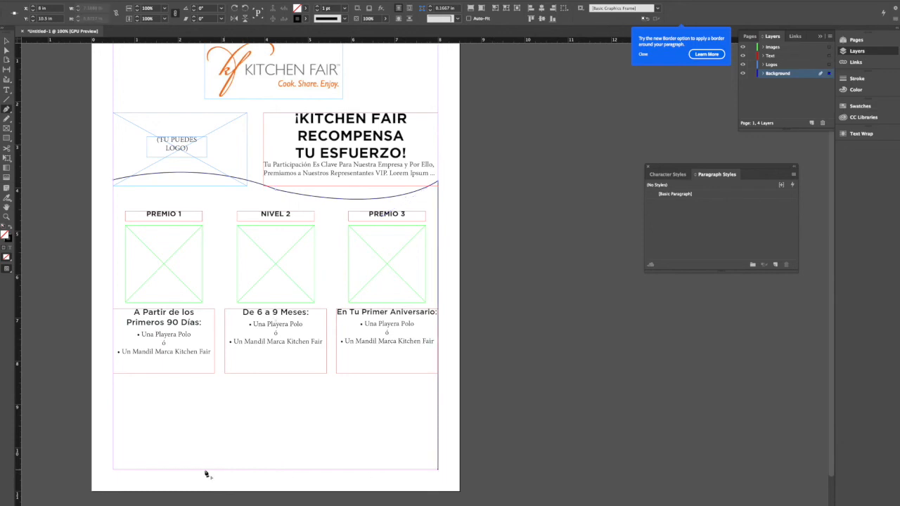
pyautogui.click(113, 469)
pyautogui.click(112, 180)
# - Sample a colour theme from the Kitchen Fair logo and pick its light orange
pyautogui.click(6, 198)
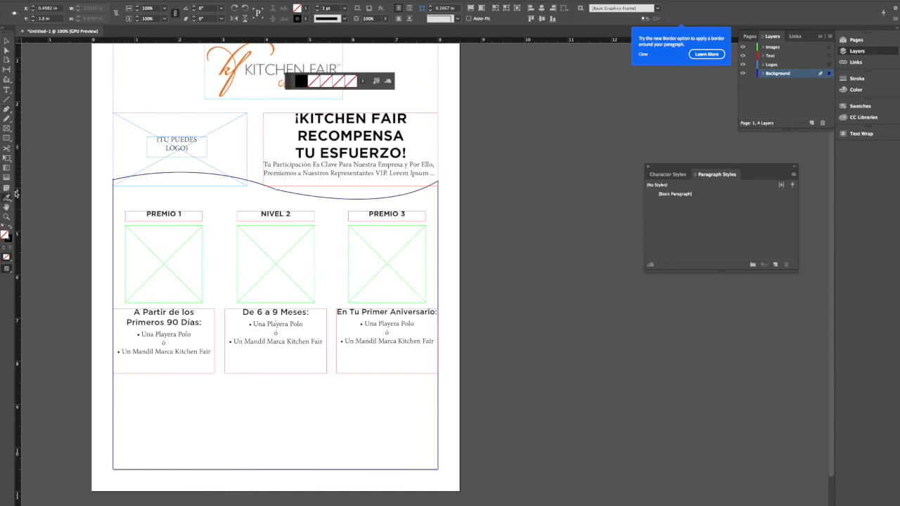
pyautogui.click(220, 63)
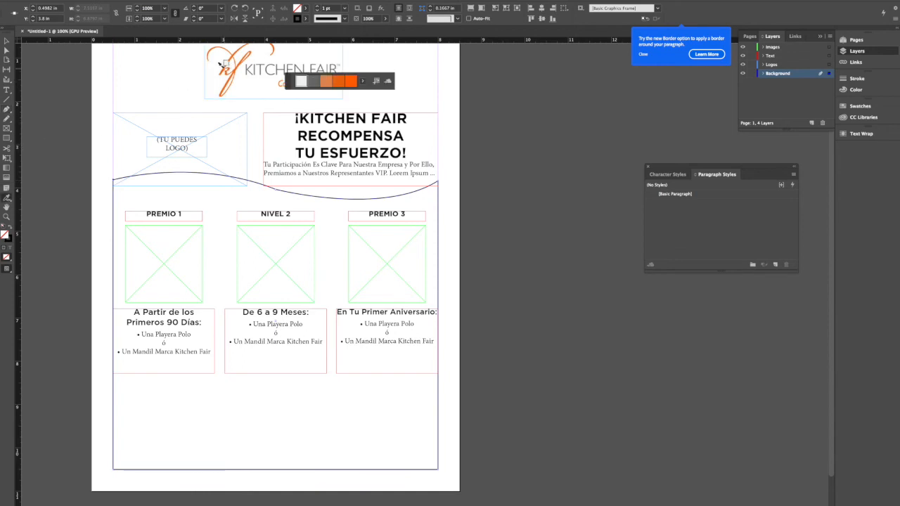
pyautogui.click(325, 83)
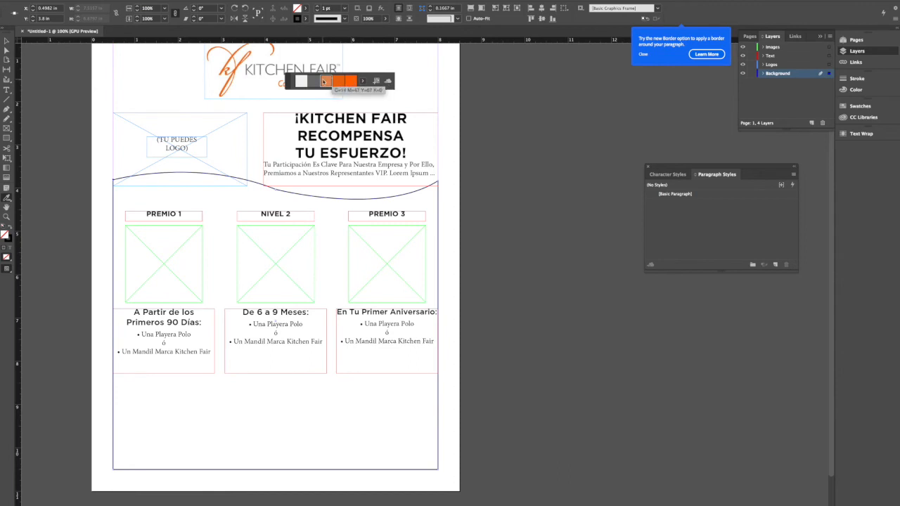
# - Fill the closed wavy background shape with the peach swatch C=4 M=27 Y=36 K=0
pyautogui.click(859, 105)
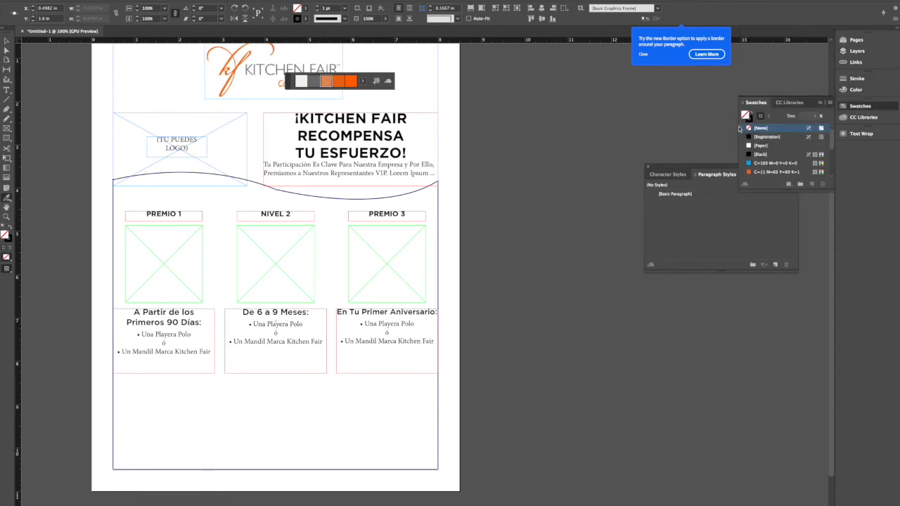
pyautogui.scroll(2, 791, 170)
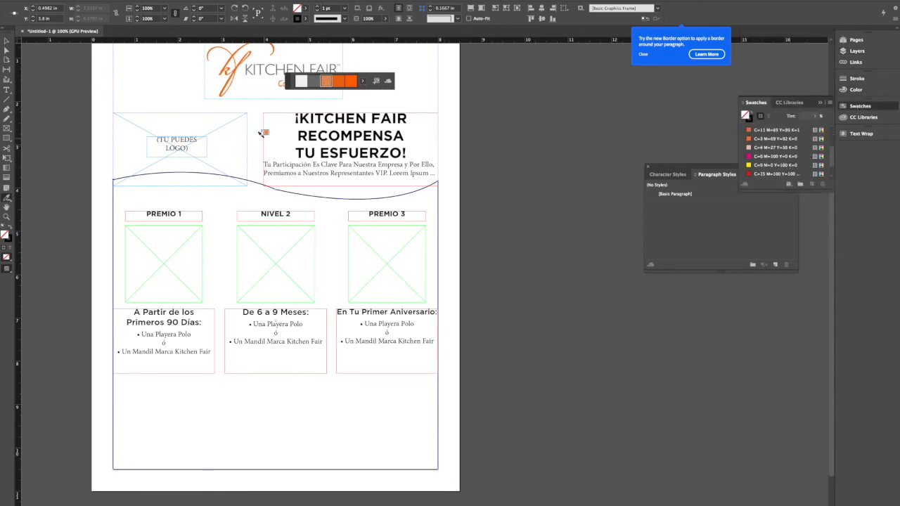
pyautogui.click(7, 42)
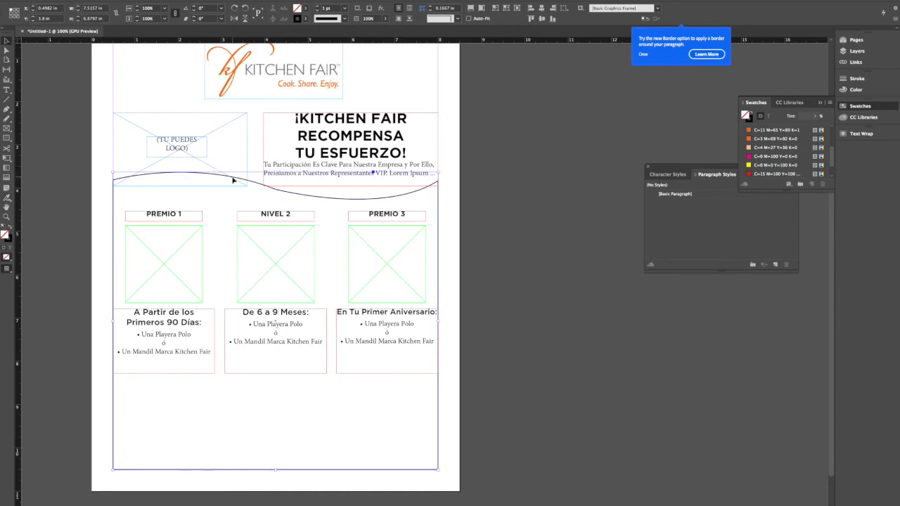
pyautogui.press('super+shift+a')
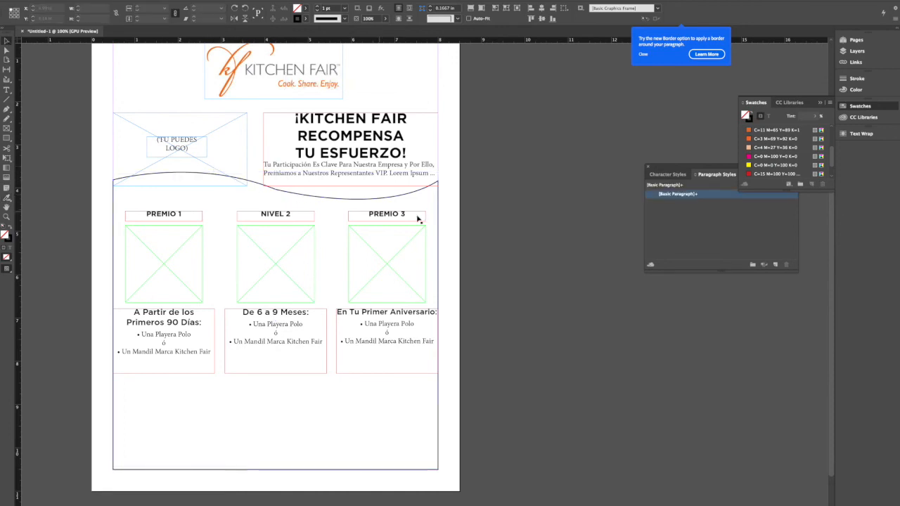
pyautogui.click(438, 220)
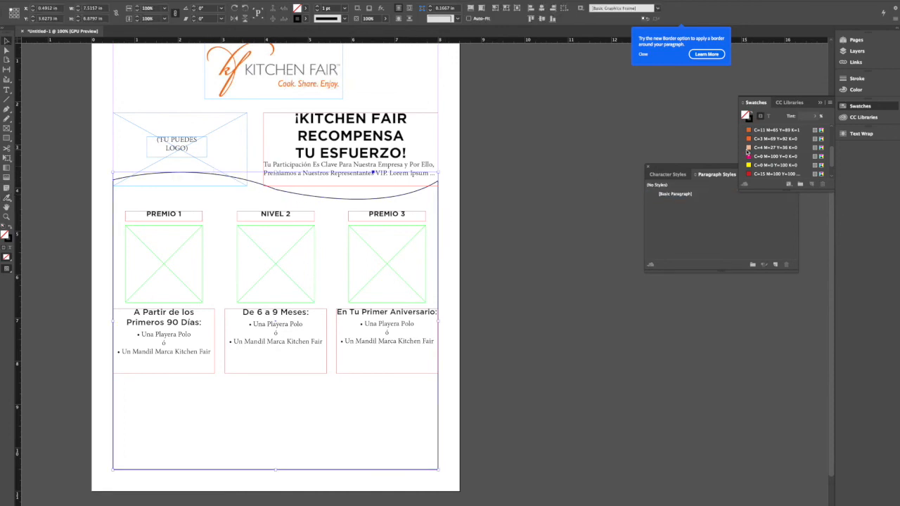
pyautogui.click(759, 147)
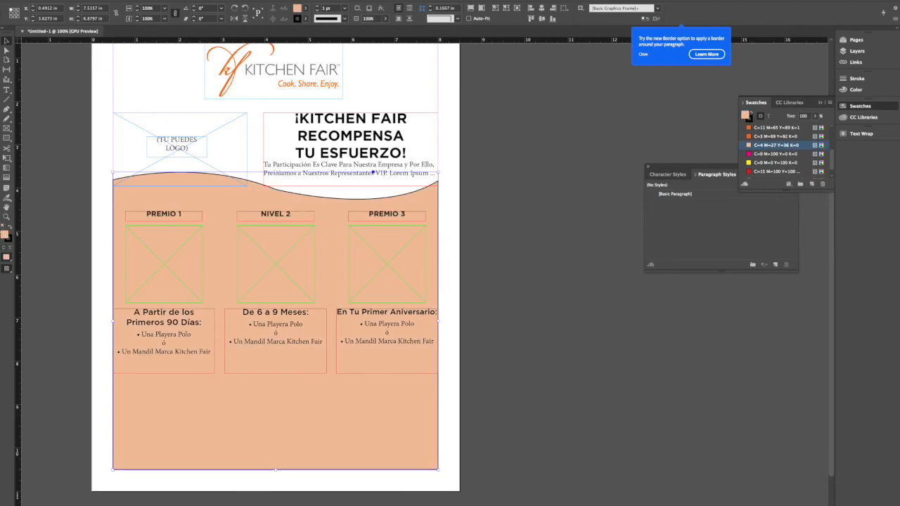
# - Change the wavy background shape's stroke from black to the same peach swatch as its fill
pyautogui.click(9, 241)
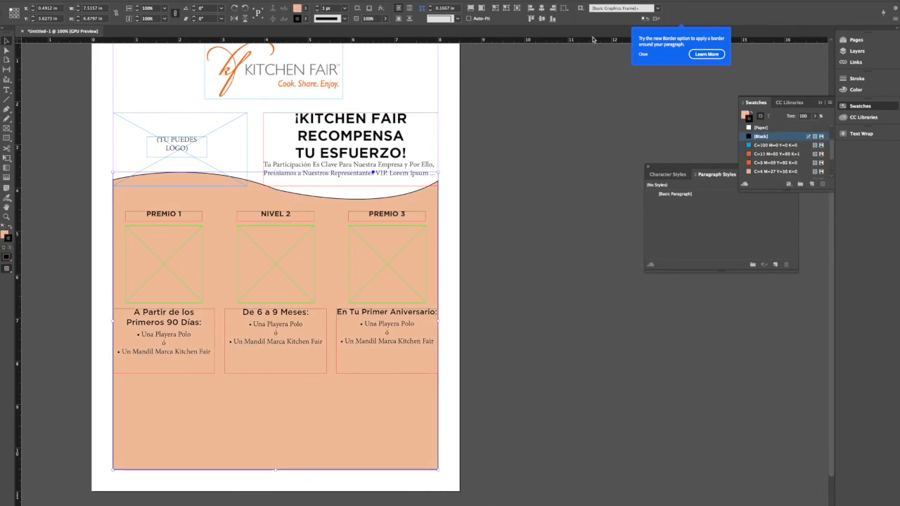
pyautogui.click(796, 171)
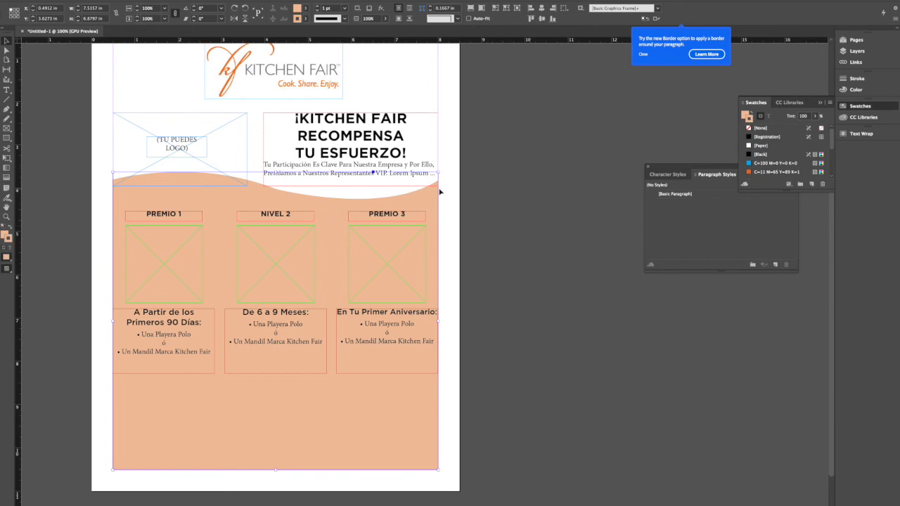
pyautogui.click(477, 220)
# - Try to adjust the anchor point in the middle of the background shape's wave, and undo the change
pyautogui.moveTo(455, 233); pyautogui.dragTo(425, 213)
pyautogui.click(7, 51)
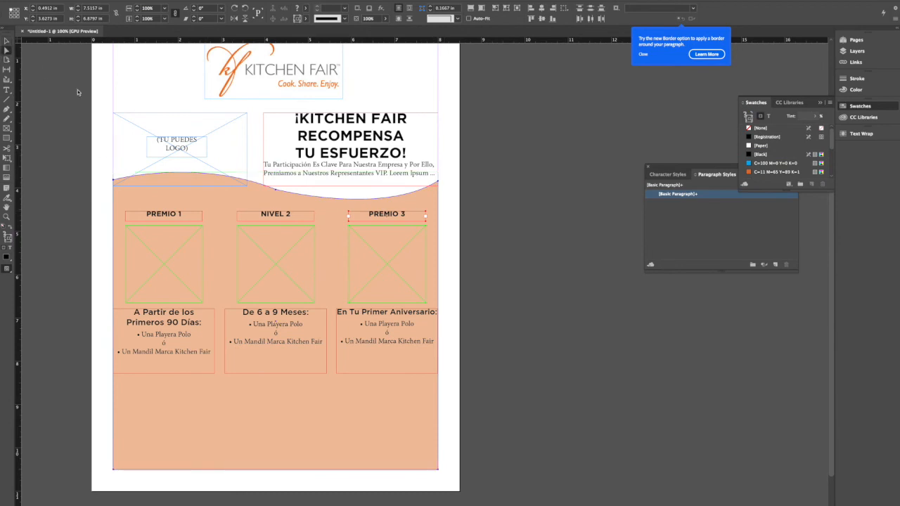
pyautogui.click(278, 194)
pyautogui.moveTo(277, 196); pyautogui.dragTo(278, 196)
pyautogui.hotkey('ctrl', 'z')
# - Reshape the left half of the background shape's wave by adjusting the middle anchor point's direction handle, and deselect the shape
pyautogui.click(7, 110)
pyautogui.click(6, 51)
pyautogui.click(456, 209)
pyautogui.click(438, 203)
pyautogui.click(277, 193)
pyautogui.moveTo(198, 161); pyautogui.dragTo(171, 160)
pyautogui.click(555, 194)
pyautogui.scroll(3, 540, 260)
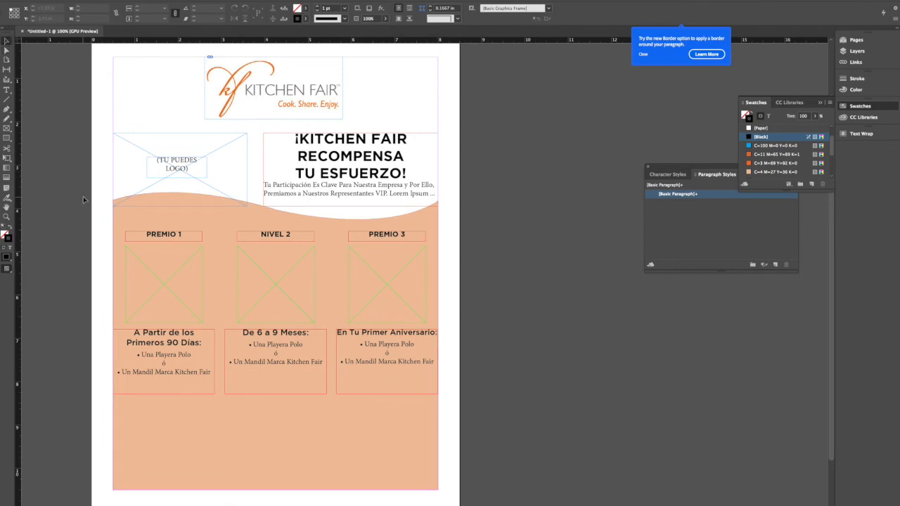
# - Draw a rectangle about 2.3 in wide and 1.44 in high around the "A Partir de los Primeros 90 Días" text
pyautogui.scroll(-1, 126, 173)
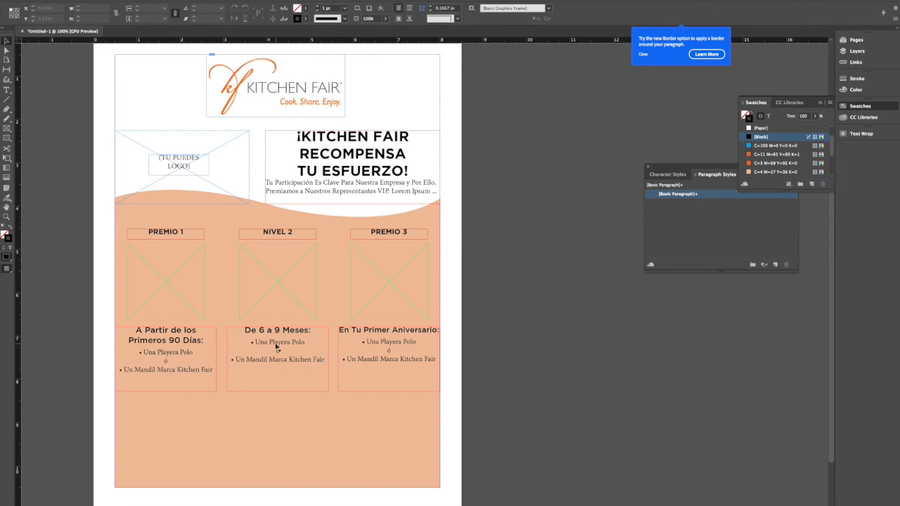
pyautogui.click(10, 131)
pyautogui.click(6, 139)
pyautogui.moveTo(116, 325)
pyautogui.mouseDown()
pyautogui.moveTo(184, 345)
pyautogui.moveTo(219, 382)
pyautogui.mouseUp()
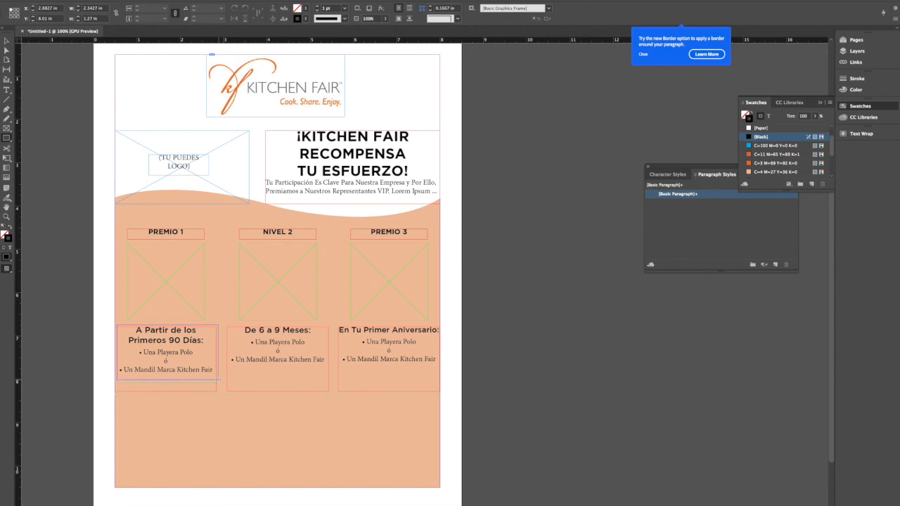
pyautogui.moveTo(219, 380)
pyautogui.mouseDown()
pyautogui.moveTo(219, 408)
pyautogui.moveTo(218, 387)
pyautogui.mouseUp()
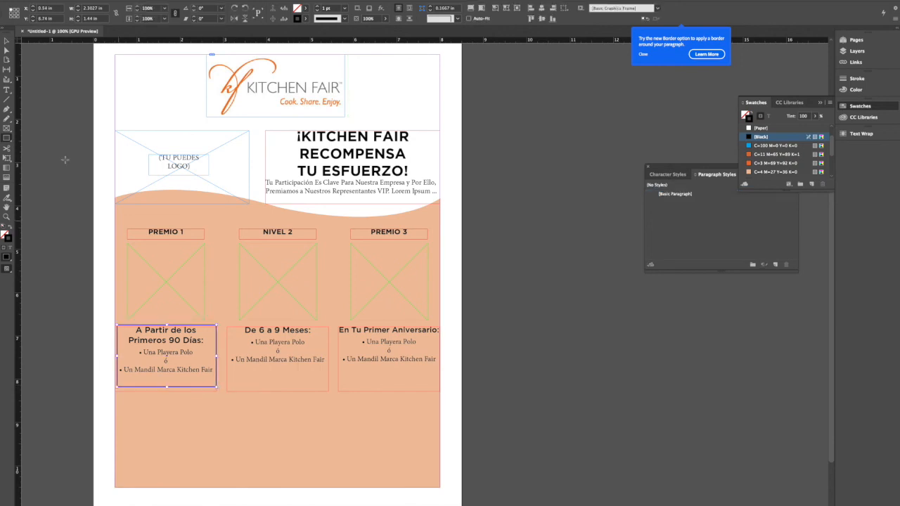
# - Try to give the new rectangle around the first prize text rounded corners of 0.125 in
pyautogui.click(7, 139)
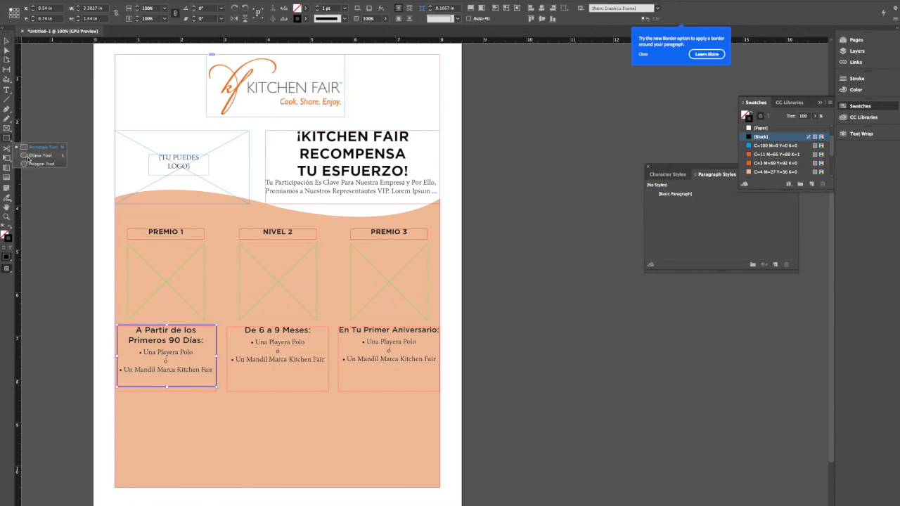
pyautogui.click(7, 49)
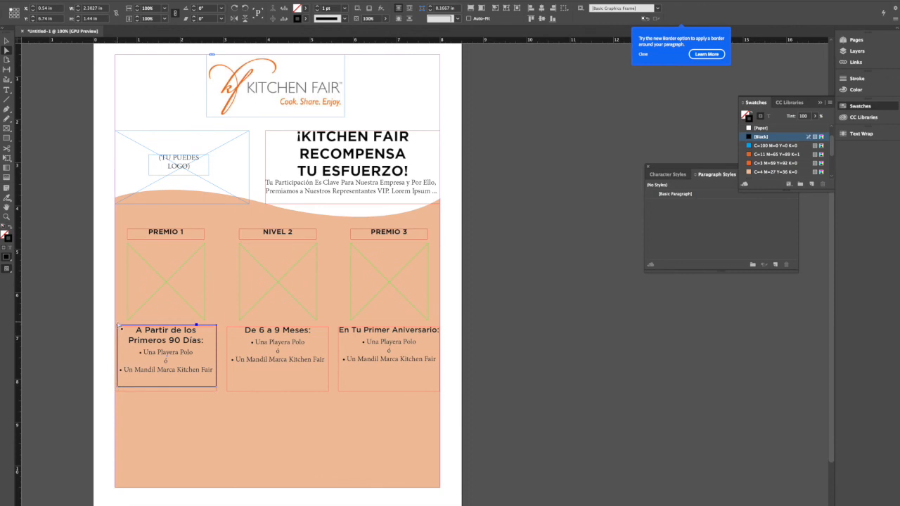
pyautogui.click(119, 329)
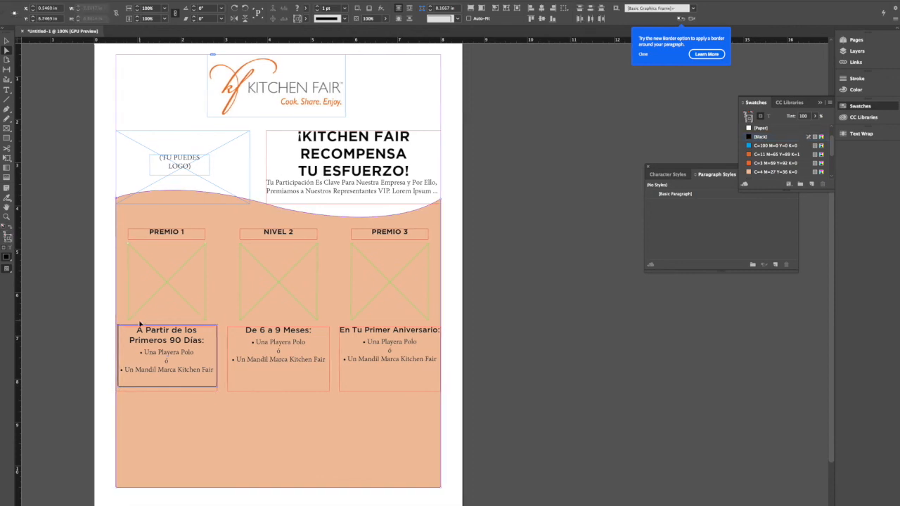
pyautogui.click(422, 9)
pyautogui.write('0.125')
pyautogui.click(457, 19)
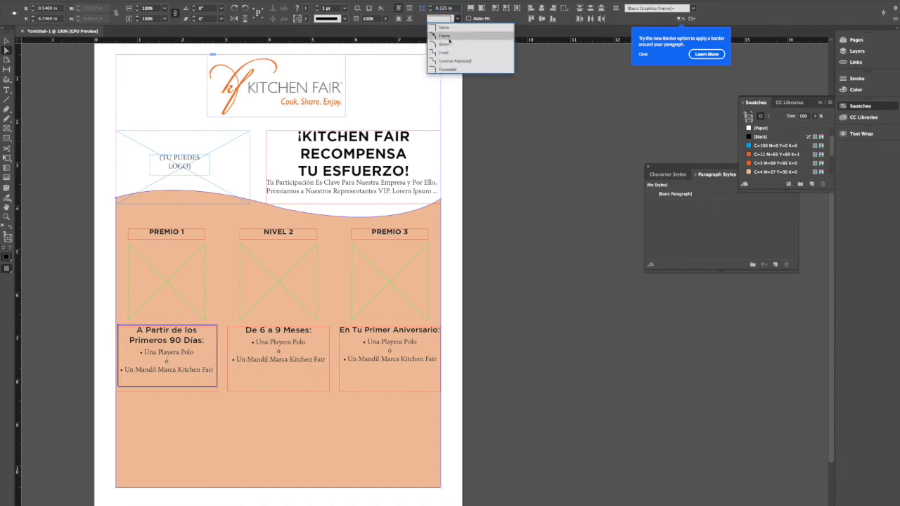
pyautogui.click(449, 69)
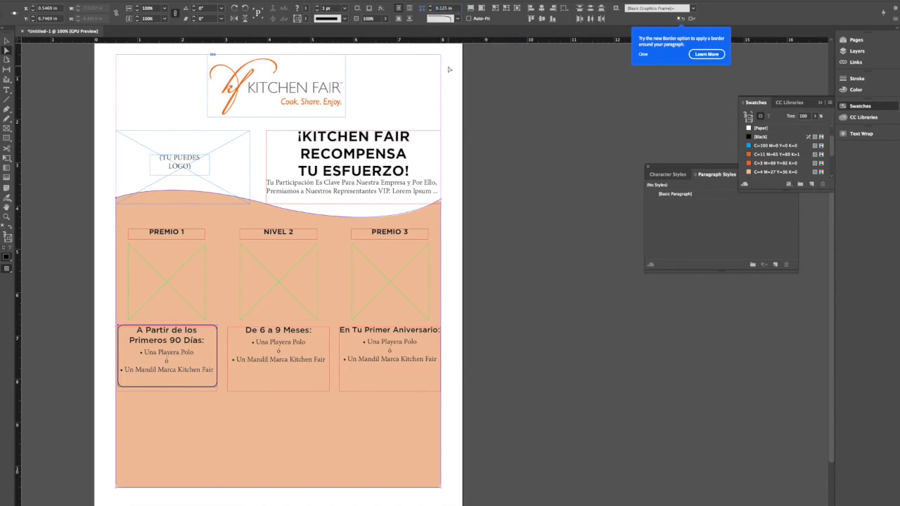
pyautogui.click(7, 41)
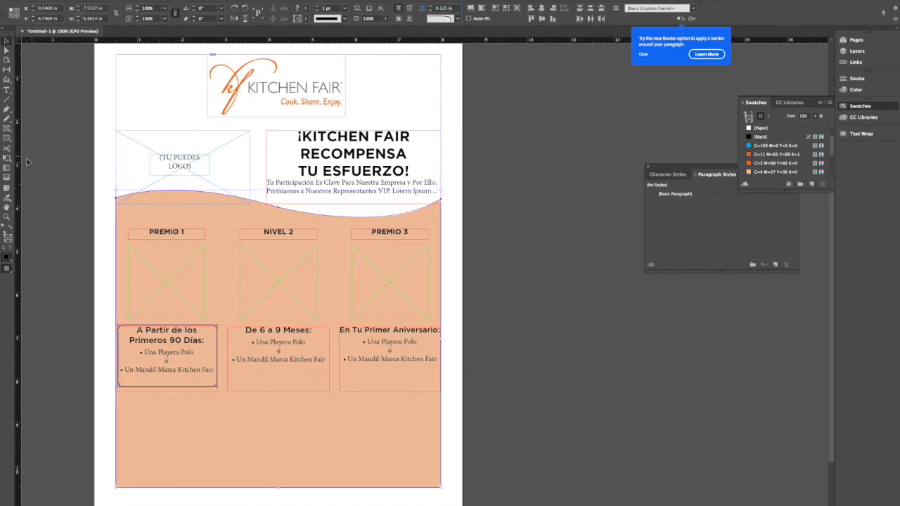
# - Try to apply the Paper swatch to the stroke and fill of the selected shapes, undo the changes, and deselect
pyautogui.click(761, 128)
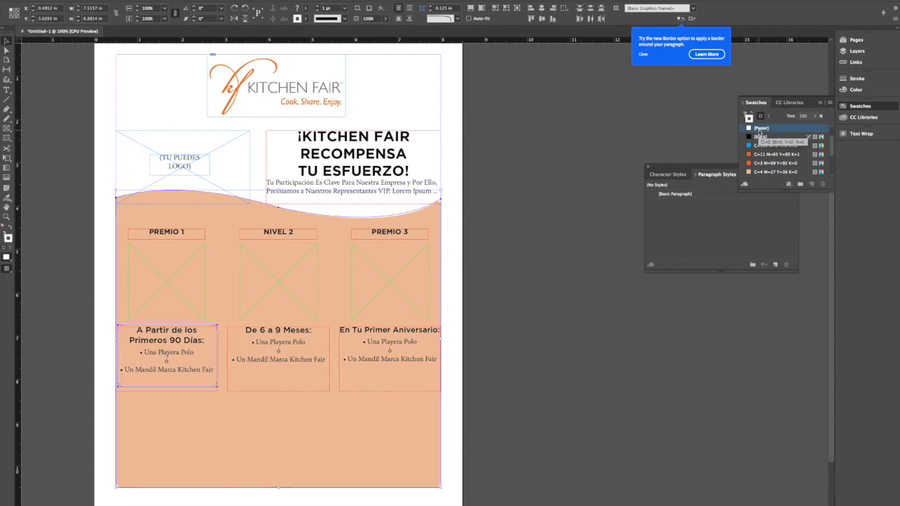
pyautogui.click(6, 236)
pyautogui.click(757, 129)
pyautogui.press('super+z')
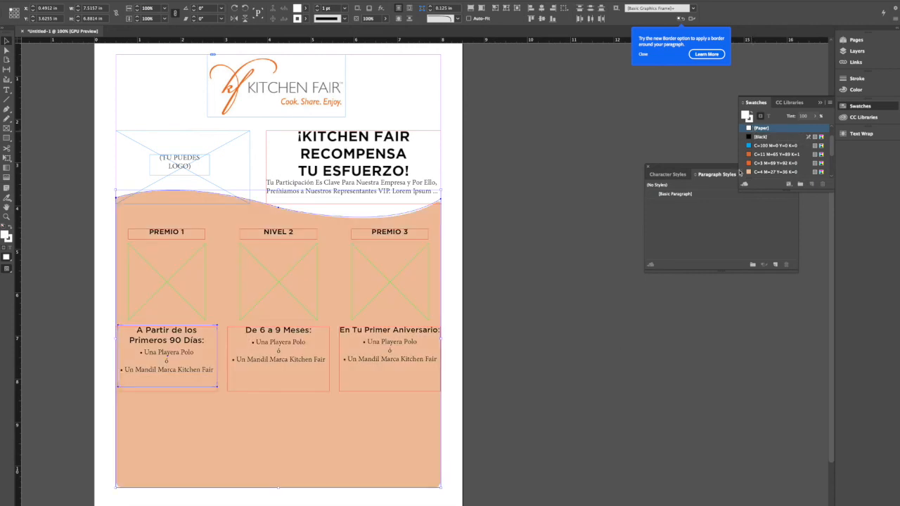
pyautogui.click(555, 416)
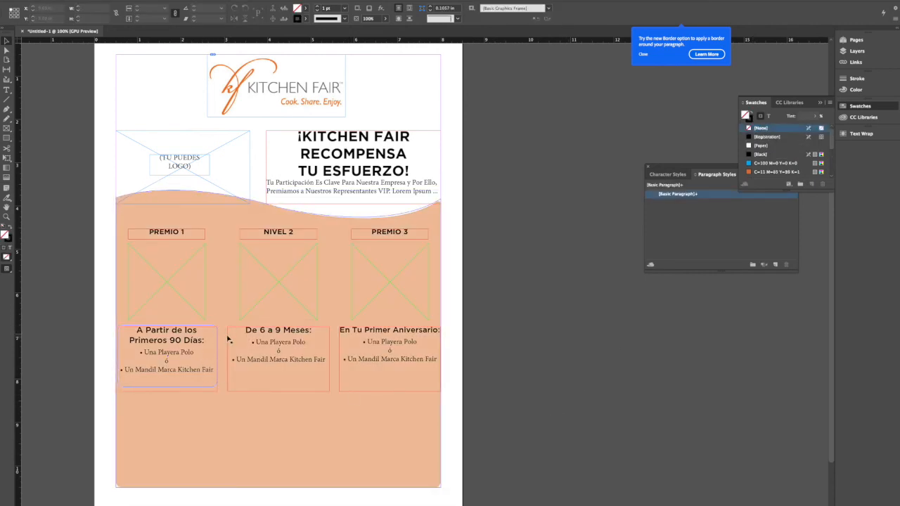
# - Select only the rectangle around the first prize text and give it 0.125 in rounded corners
pyautogui.click(160, 348)
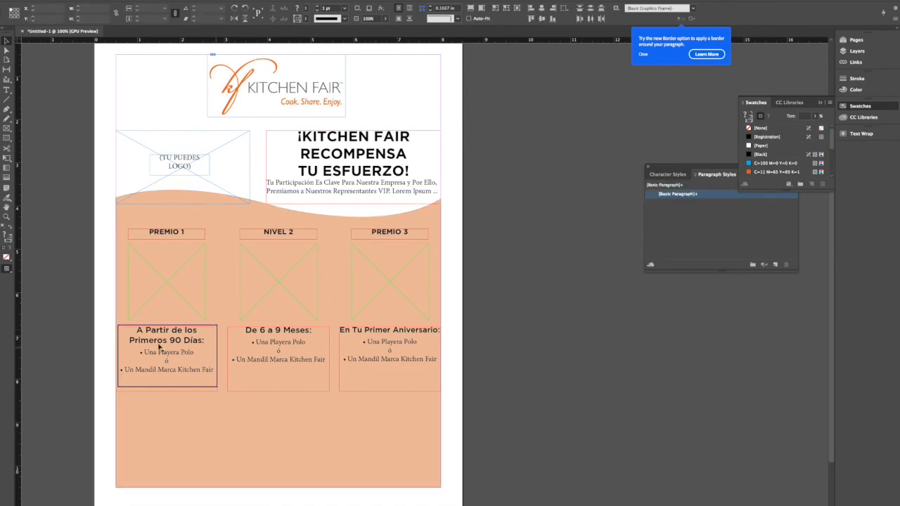
pyautogui.click(206, 326)
pyautogui.click(206, 325)
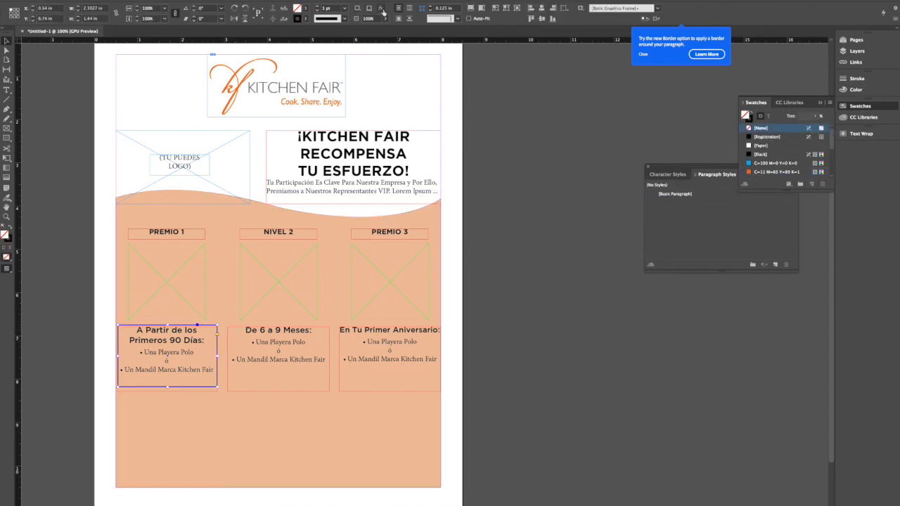
pyautogui.click(457, 18)
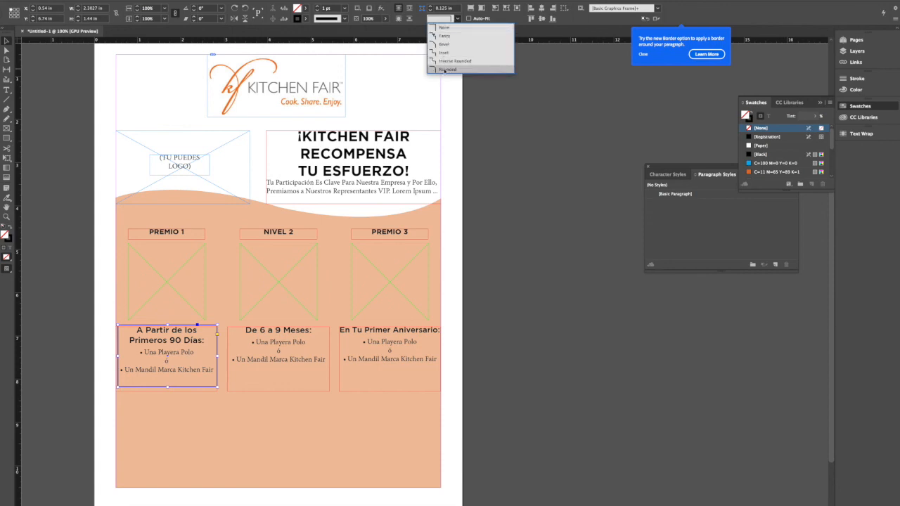
pyautogui.click(445, 70)
# - Apply the Paper swatch to both the fill and the stroke of the rounded box behind the first prize text
pyautogui.click(759, 146)
pyautogui.scroll(-1, 767, 151)
pyautogui.click(9, 240)
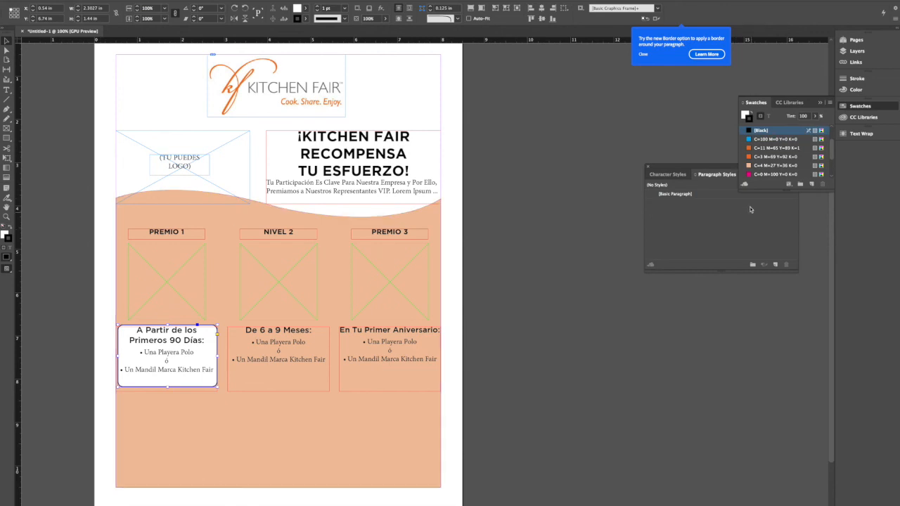
pyautogui.scroll(1, 814, 150)
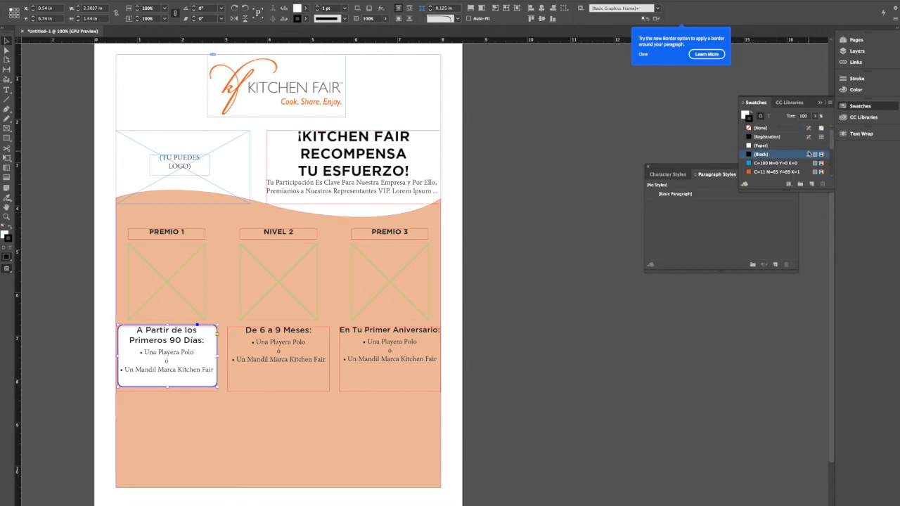
pyautogui.click(524, 232)
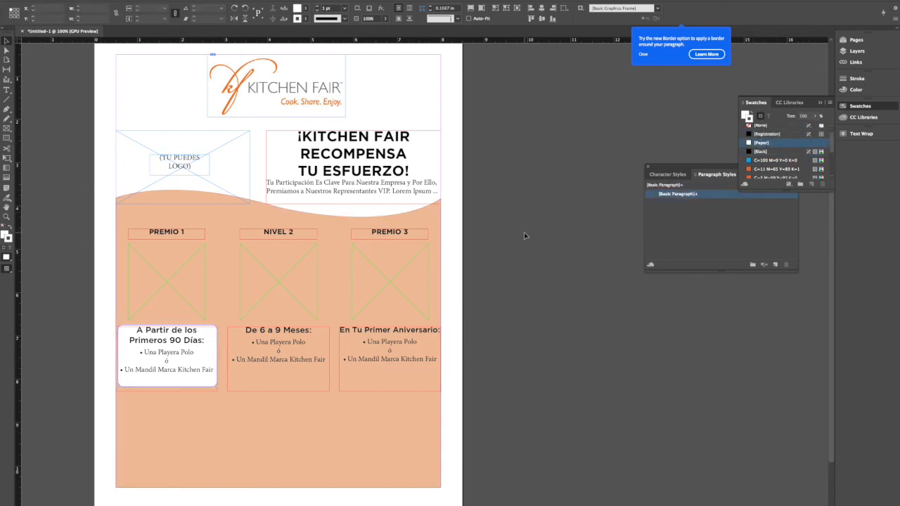
# - Shorten the "A Partir de los Primeros 90 Días" text frame from its lower edge and nudge it down inside the white box
pyautogui.click(167, 390)
pyautogui.moveTo(167, 391); pyautogui.dragTo(167, 378)
pyautogui.press('Down')
pyautogui.press('Down')
pyautogui.press('Down')
pyautogui.press('Down')
pyautogui.press('Down')
pyautogui.press('Down')
pyautogui.press('Down')
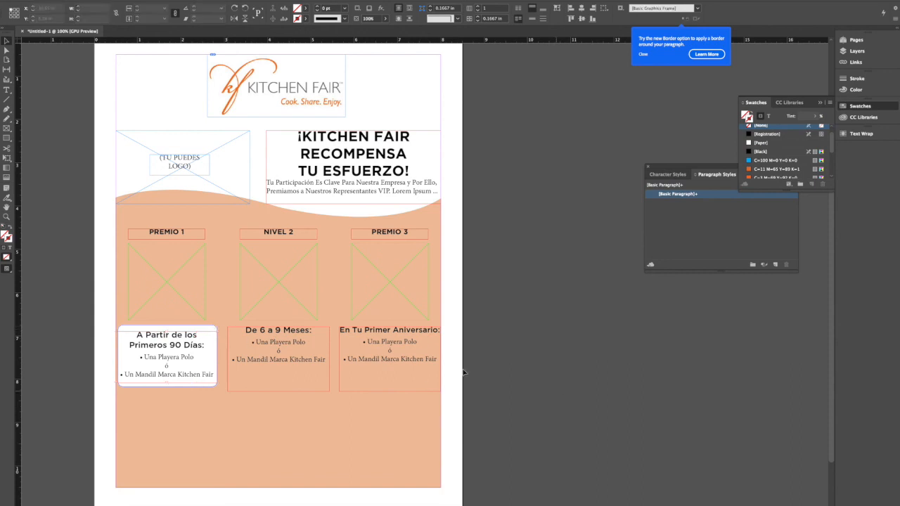
# - Paste two copies of the white rounded box and place them behind the second and third prize texts
pyautogui.click(201, 326)
pyautogui.hotkey('ctrl', 'v')
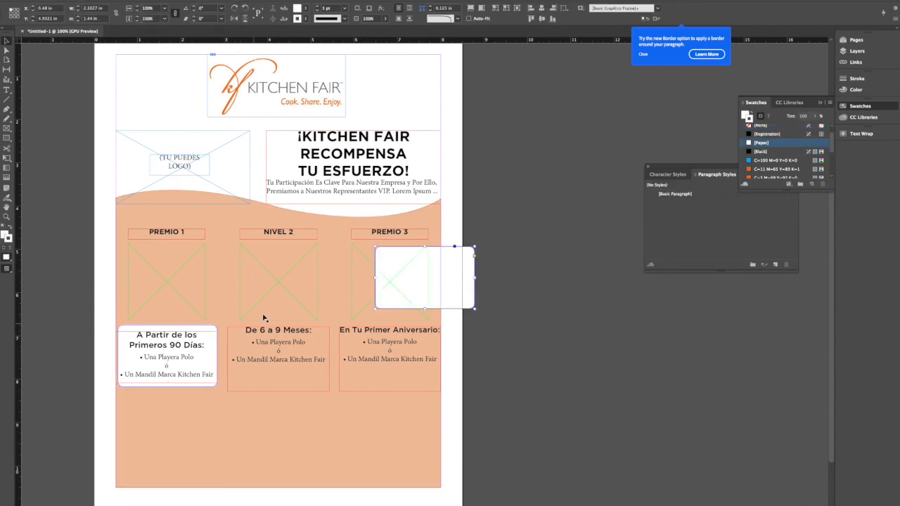
pyautogui.moveTo(427, 265); pyautogui.dragTo(282, 344)
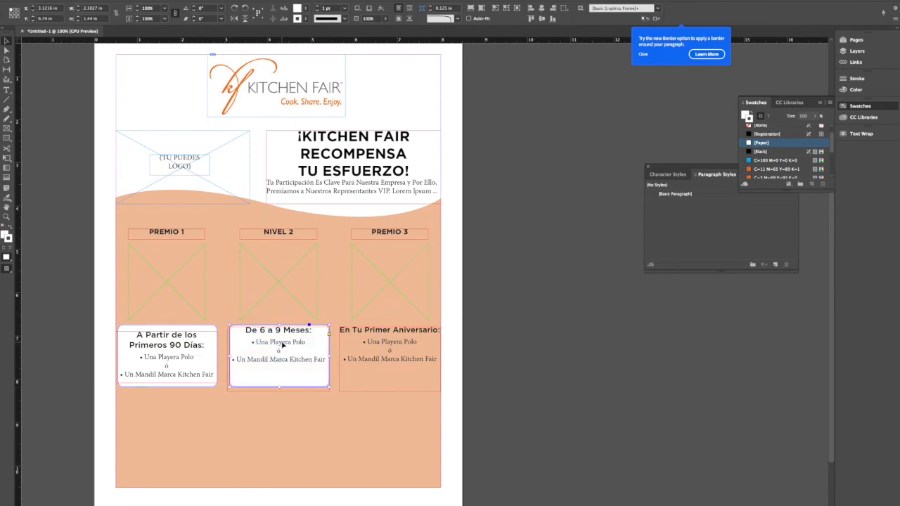
pyautogui.hotkey('ctrl', 'v')
pyautogui.moveTo(412, 282); pyautogui.dragTo(380, 355)
# - Align the bottom edges of the first and third white boxes with the middle column's text frame
pyautogui.keyDown('shift'); pyautogui.click(237, 368); pyautogui.keyUp('shift')
pyautogui.keyDown('shift'); pyautogui.click(129, 383); pyautogui.keyUp('shift')
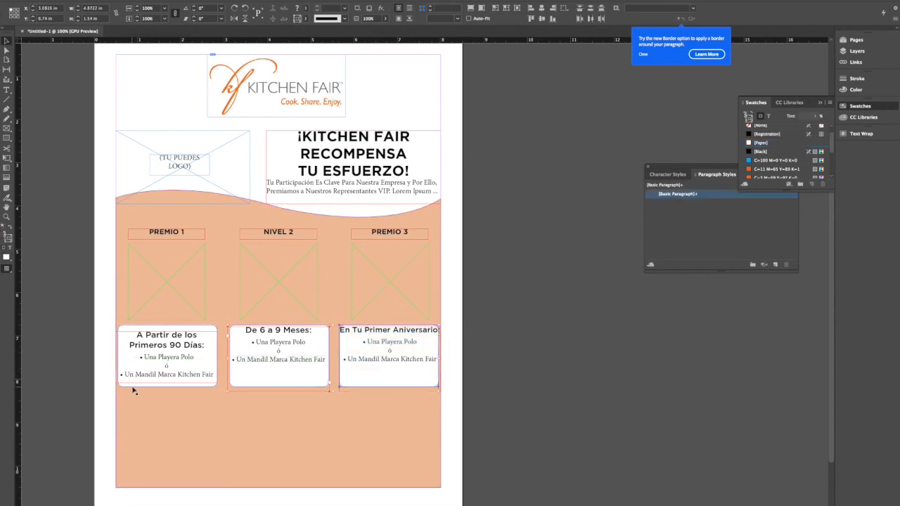
pyautogui.click(552, 18)
pyautogui.click(536, 340)
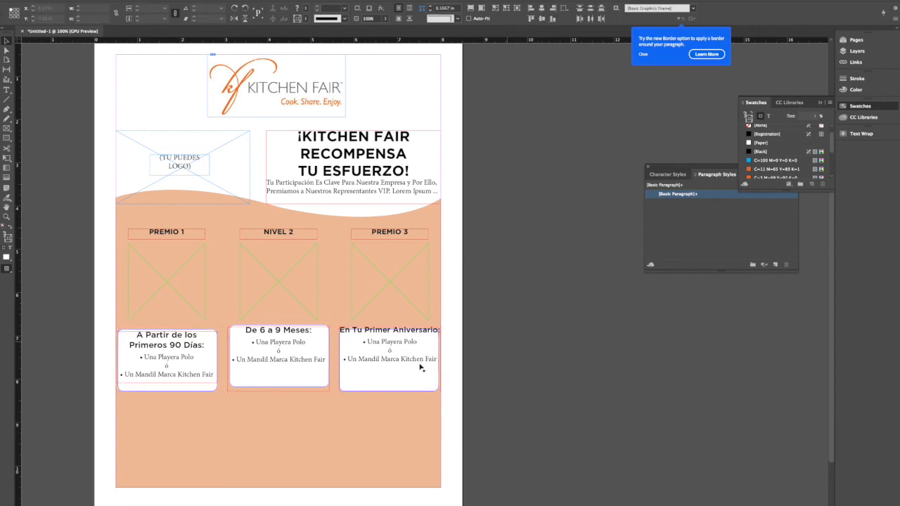
# - Move the "De 6 a 9 Meses" and "En Tu Primer Aniversario" text frames down inside their white boxes
pyautogui.click(379, 348)
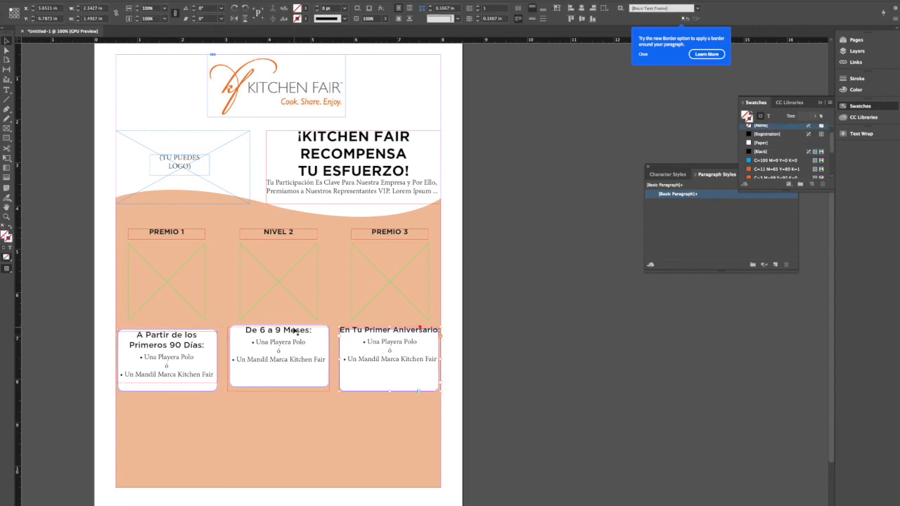
pyautogui.keyDown('shift'); pyautogui.click(361, 337); pyautogui.keyUp('shift')
pyautogui.press('Down')
pyautogui.press('Down')
pyautogui.press('Down')
pyautogui.press('Down')
pyautogui.press('Down')
pyautogui.press('Down')
pyautogui.press('Down')
pyautogui.press('Down')
pyautogui.press('Down')
pyautogui.press('Down')
pyautogui.press('Down')
pyautogui.press('Down')
pyautogui.press('Down')
pyautogui.press('Down')
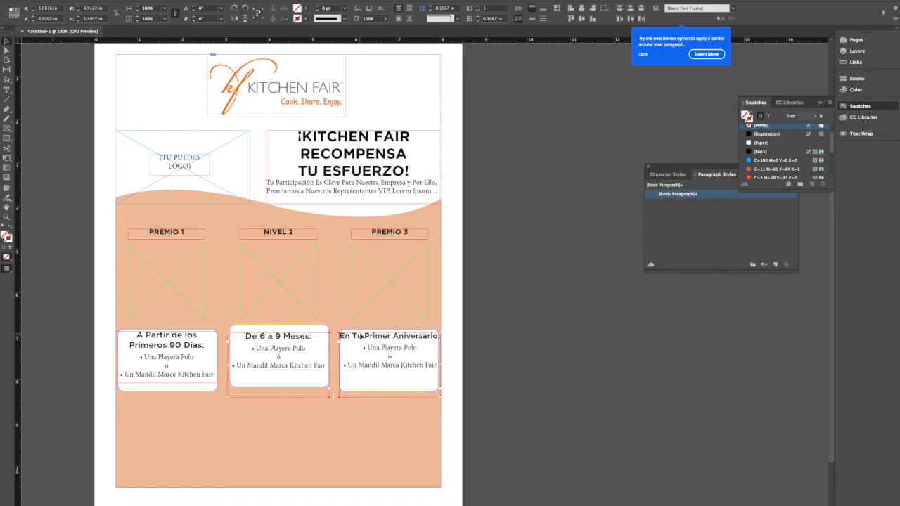
pyautogui.press('Down')
pyautogui.press('Down')
pyautogui.press('Down')
pyautogui.press('Down')
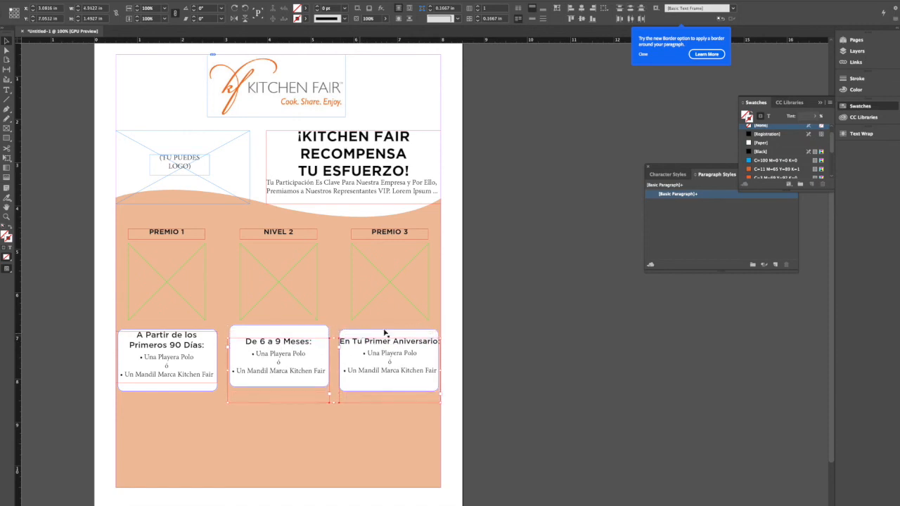
# - Move the "A Partir de los Primeros 90 Días" text frame down and align the top edges of all three prize text frames
pyautogui.click(113, 341)
pyautogui.click(173, 346)
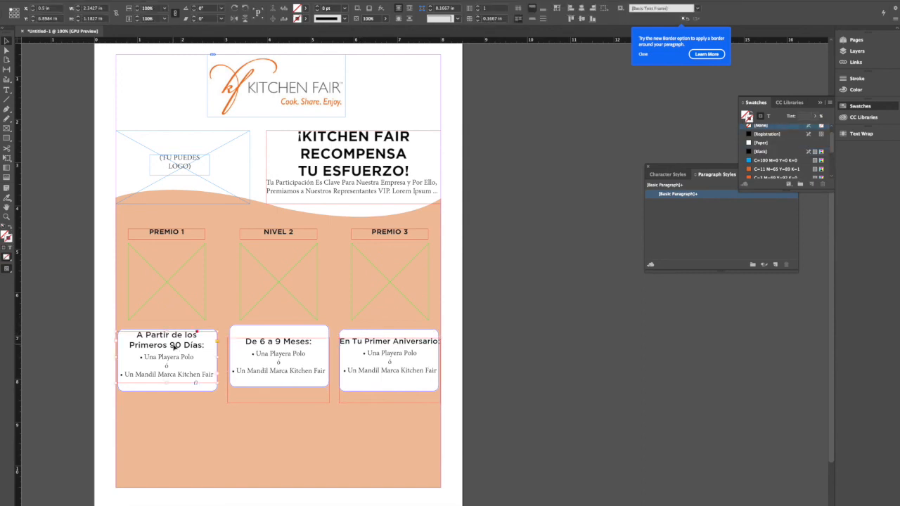
pyautogui.press('Down')
pyautogui.press('Down')
pyautogui.press('Down')
pyautogui.press('Down')
pyautogui.press('Down')
pyautogui.press('Down')
pyautogui.press('Down')
pyautogui.press('Down')
pyautogui.press('Down')
pyautogui.press('Down')
pyautogui.press('Down')
pyautogui.press('Down')
pyautogui.press('Down')
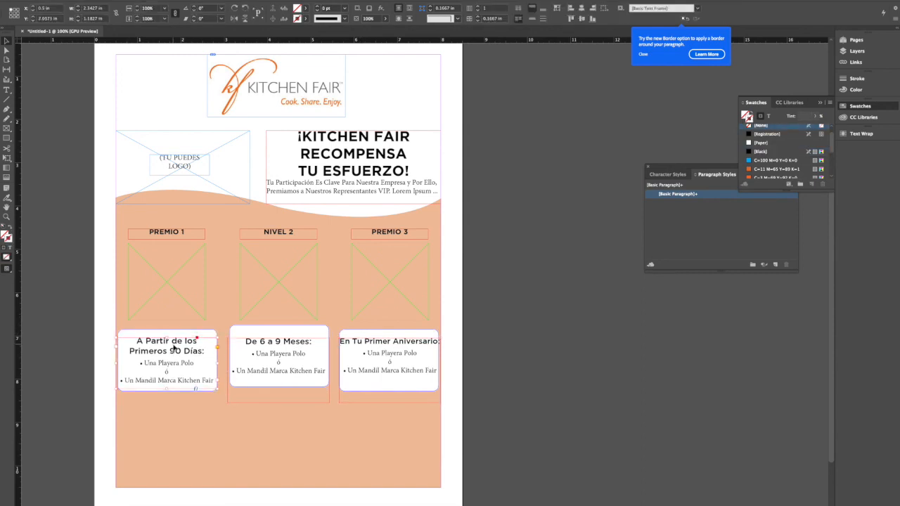
pyautogui.keyDown('shift'); pyautogui.click(265, 342); pyautogui.keyUp('shift')
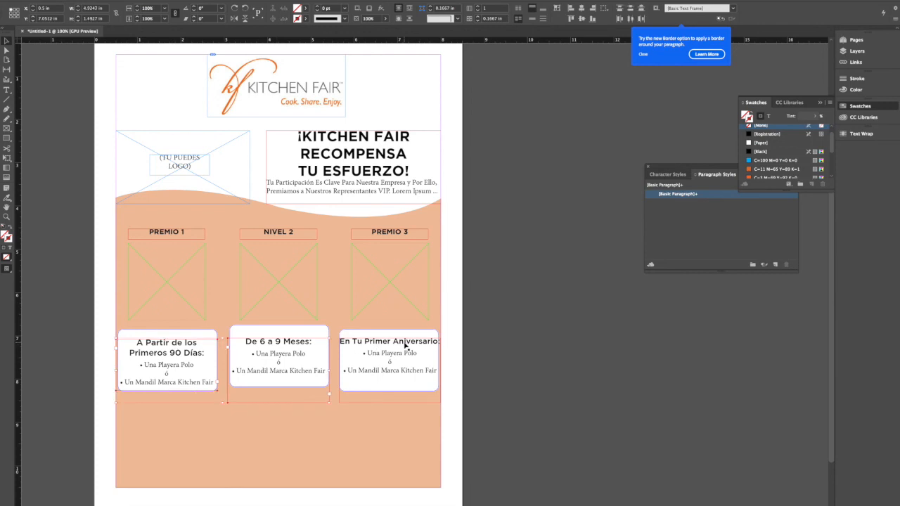
pyautogui.keyDown('shift'); pyautogui.click(398, 345); pyautogui.keyUp('shift')
pyautogui.click(571, 18)
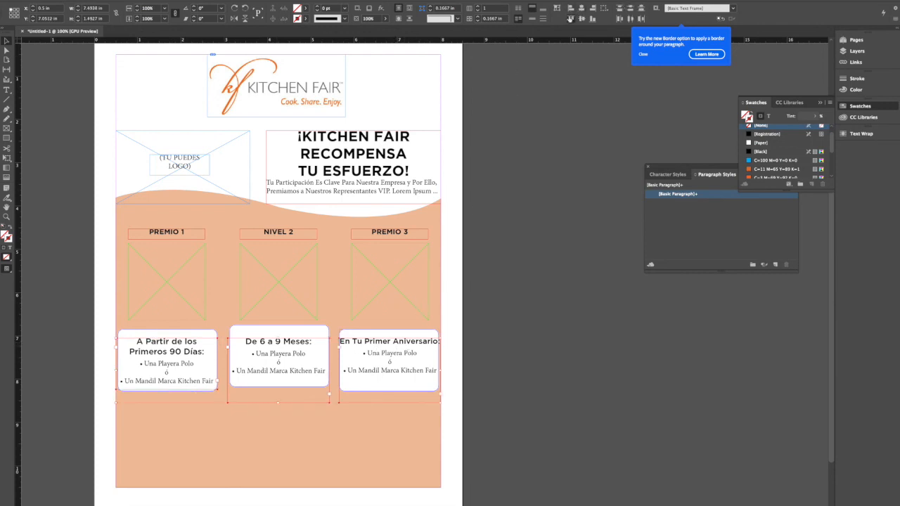
# - Align the bottom edges of the three white rounded boxes with each other
pyautogui.click(209, 333)
pyautogui.keyDown('shift'); pyautogui.click(255, 332); pyautogui.keyUp('shift')
pyautogui.keyDown('shift'); pyautogui.click(377, 339); pyautogui.keyUp('shift')
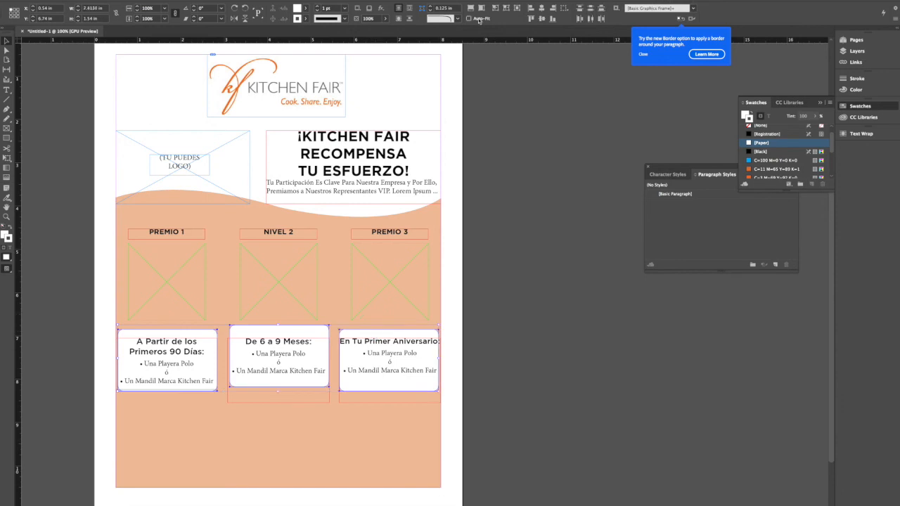
pyautogui.click(553, 20)
pyautogui.click(518, 298)
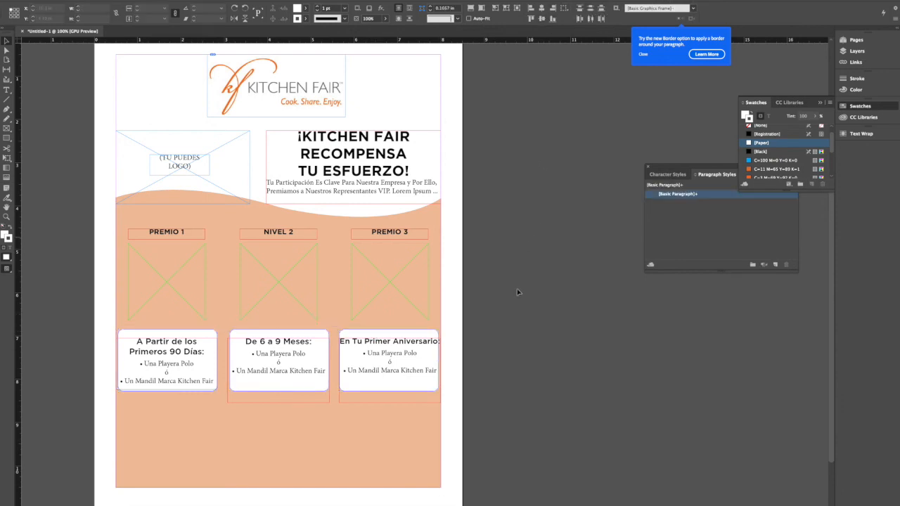
# - Set the tracking of the "En Tu Primer Aniversario:" heading to -25
pyautogui.doubleClick(406, 344)
pyautogui.tripleClick(406, 344)
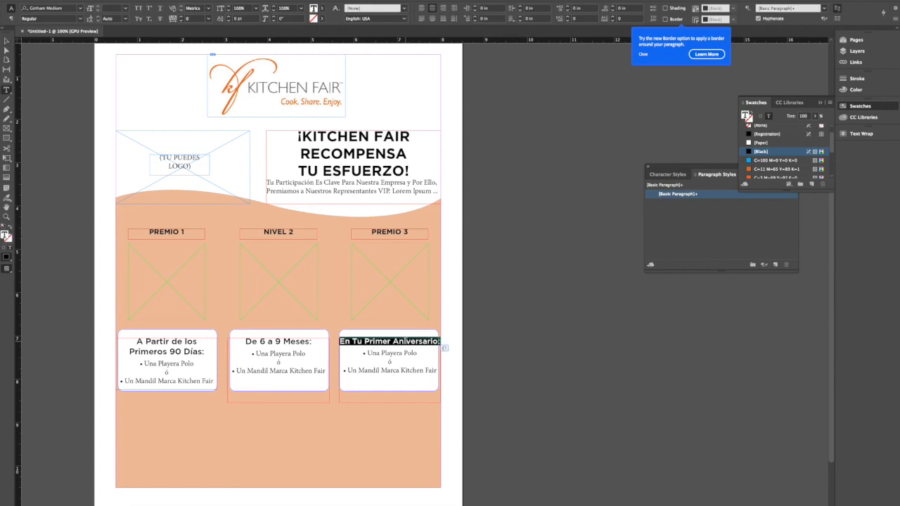
pyautogui.click(208, 19)
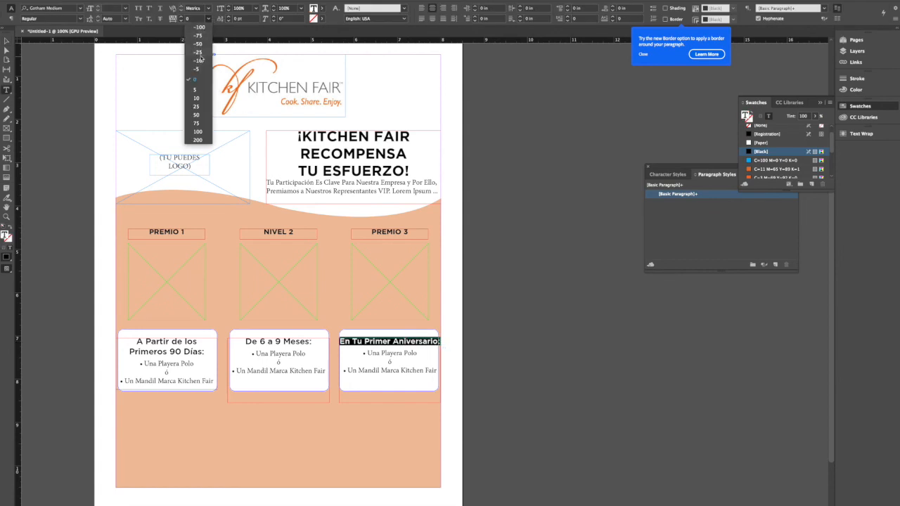
pyautogui.click(200, 53)
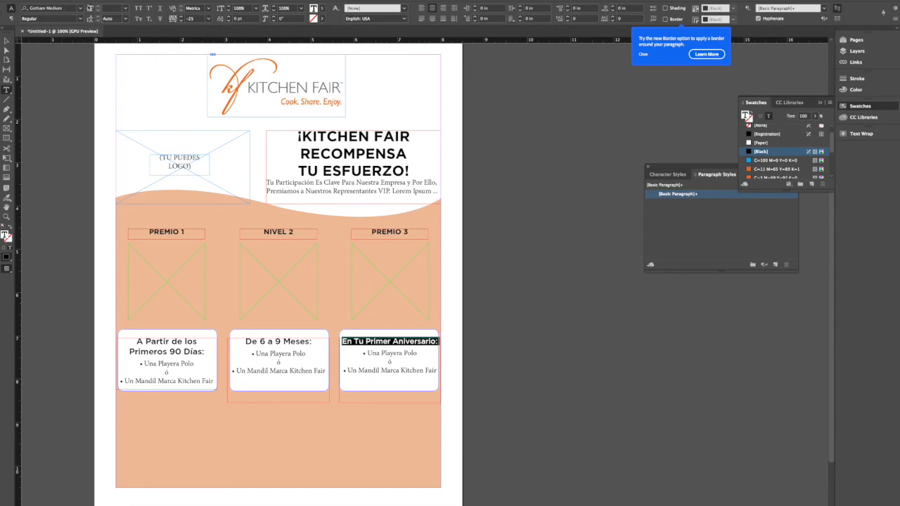
# - Set the font size of the "En Tu Primer Aniversario:" heading to 12.5 pt and deselect the text frame
pyautogui.click(123, 8)
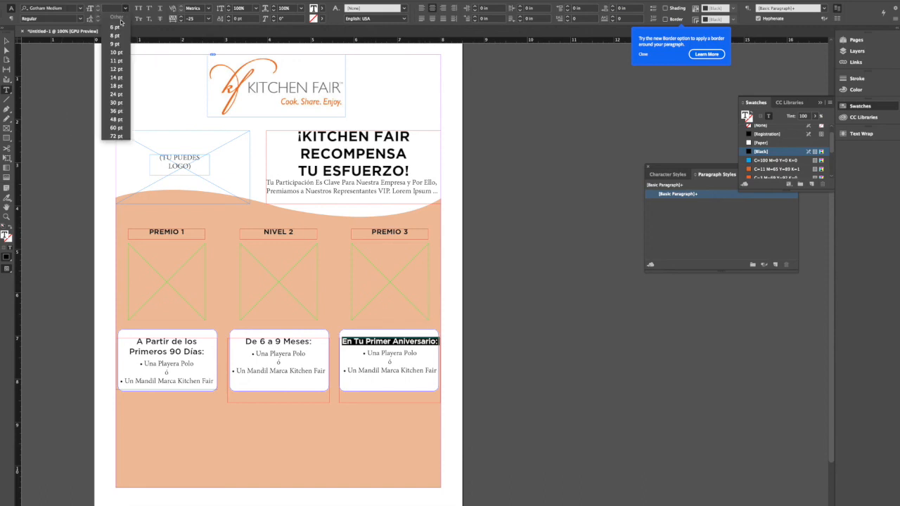
pyautogui.click(117, 62)
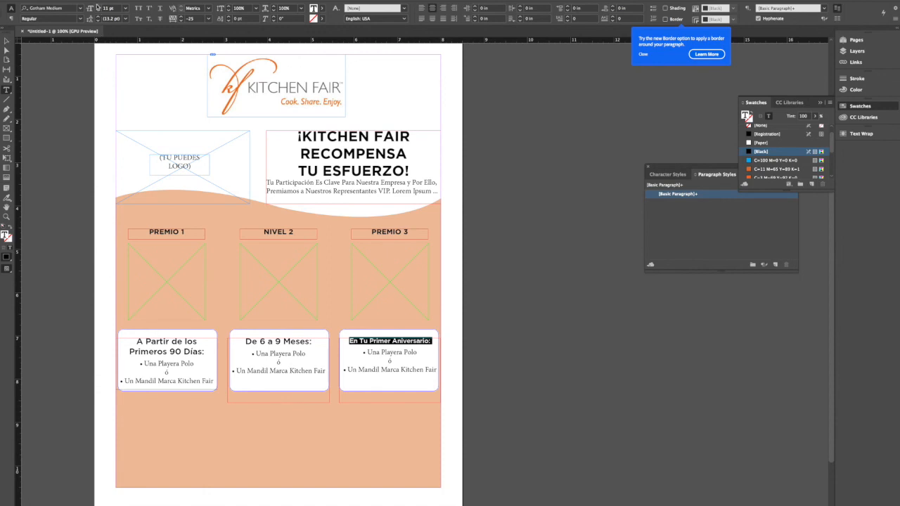
pyautogui.click(97, 6)
pyautogui.click(97, 6)
pyautogui.doubleClick(106, 8)
pyautogui.write('12.5')
pyautogui.press('Return')
pyautogui.doubleClick(7, 41)
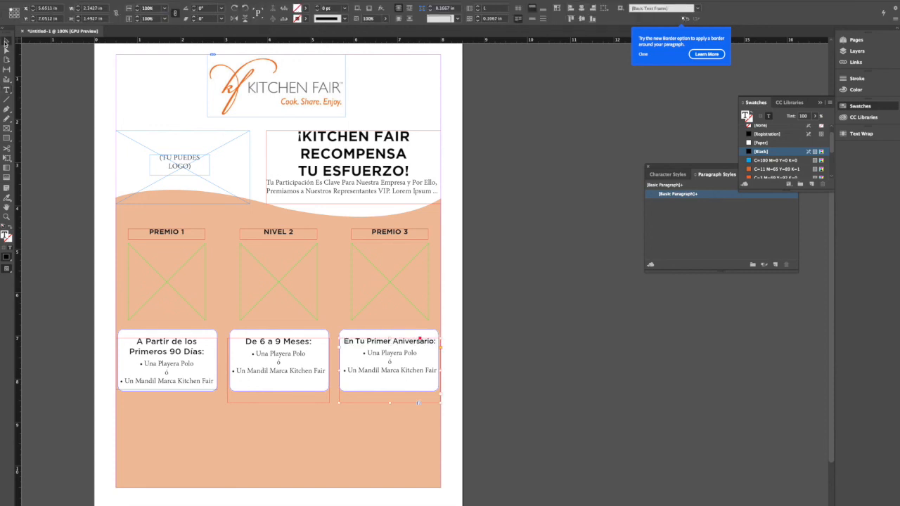
pyautogui.click(503, 246)
pyautogui.click(539, 250)
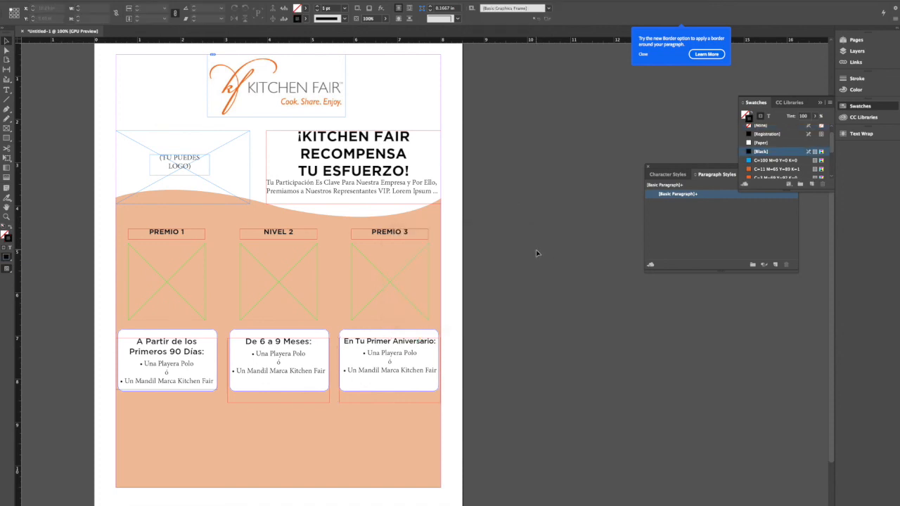